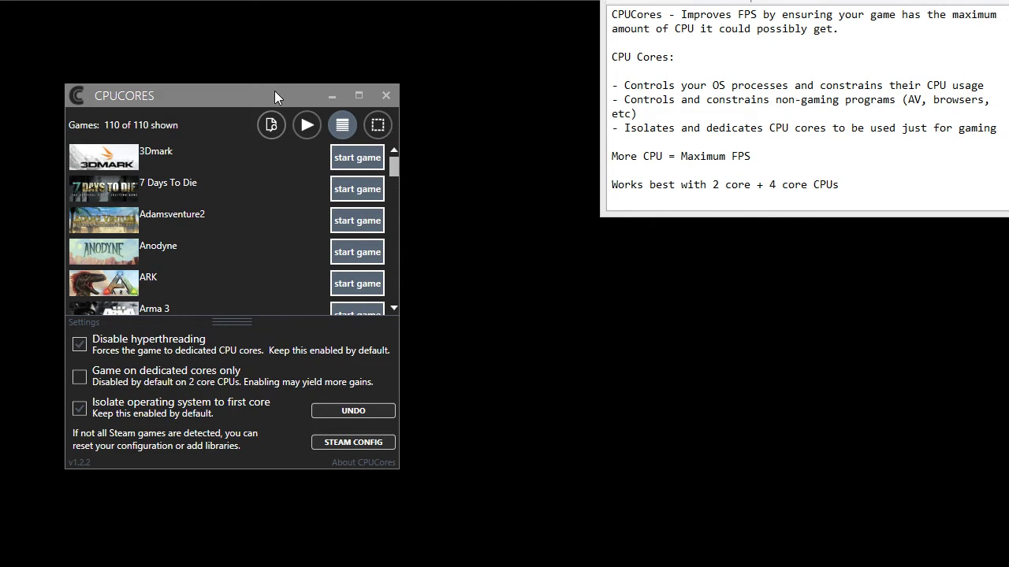
- Reposition the CPUCores window and briefly highlight the first paragraph of the notes
left_click_drag(275, 97, 320, 103)
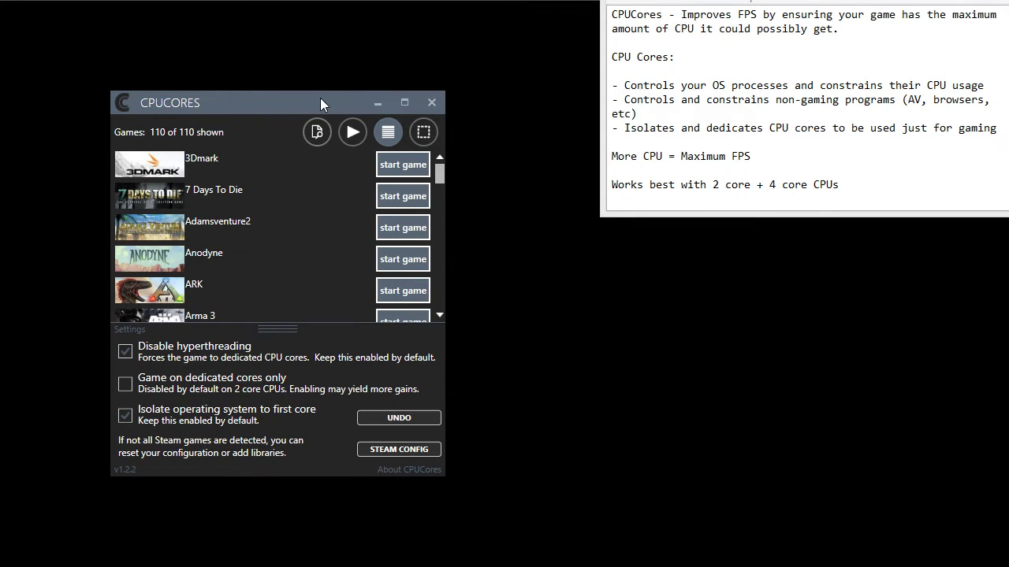
left_click(855, 33)
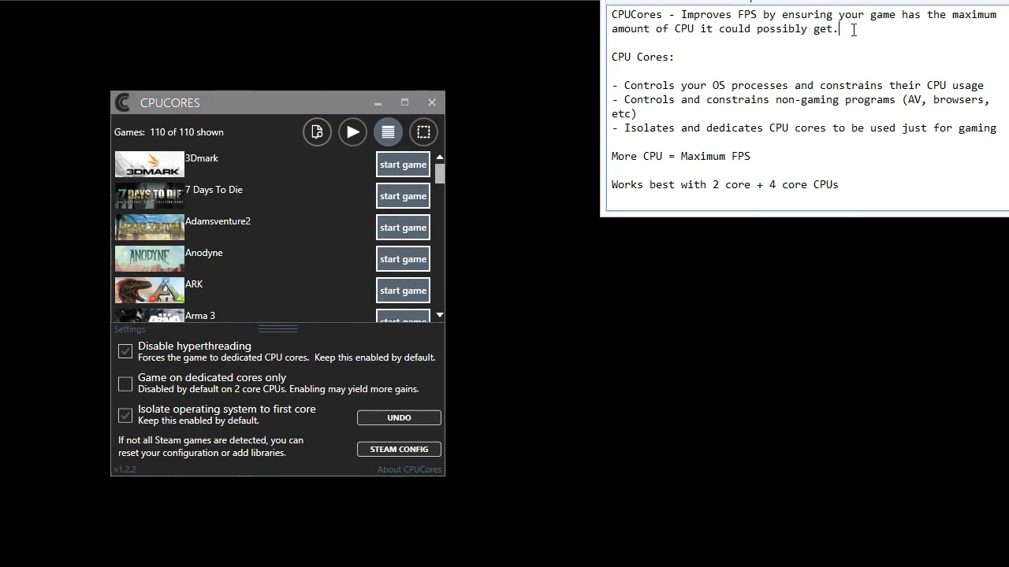
key("shift+ctrl+Home")
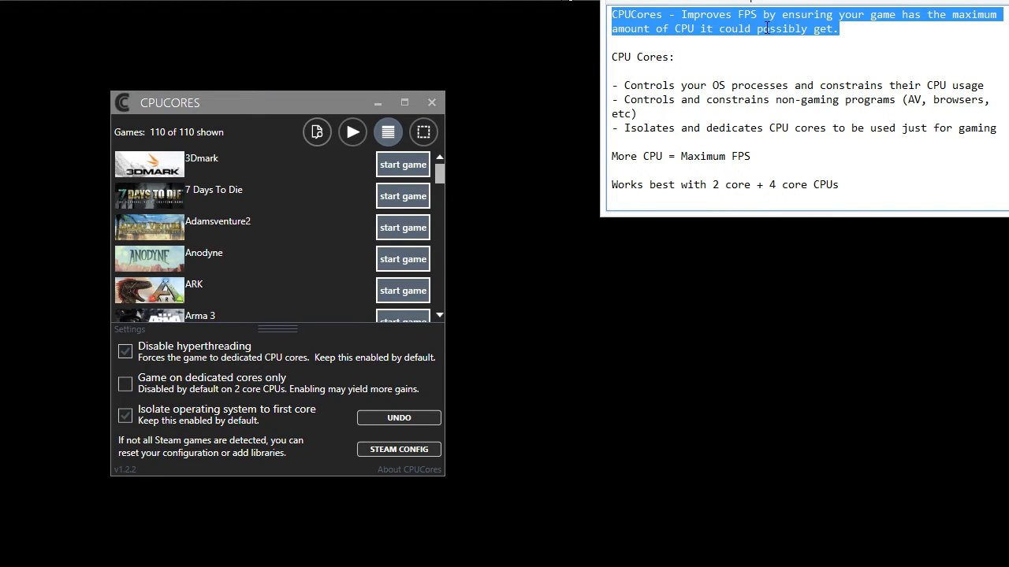
left_click(855, 35)
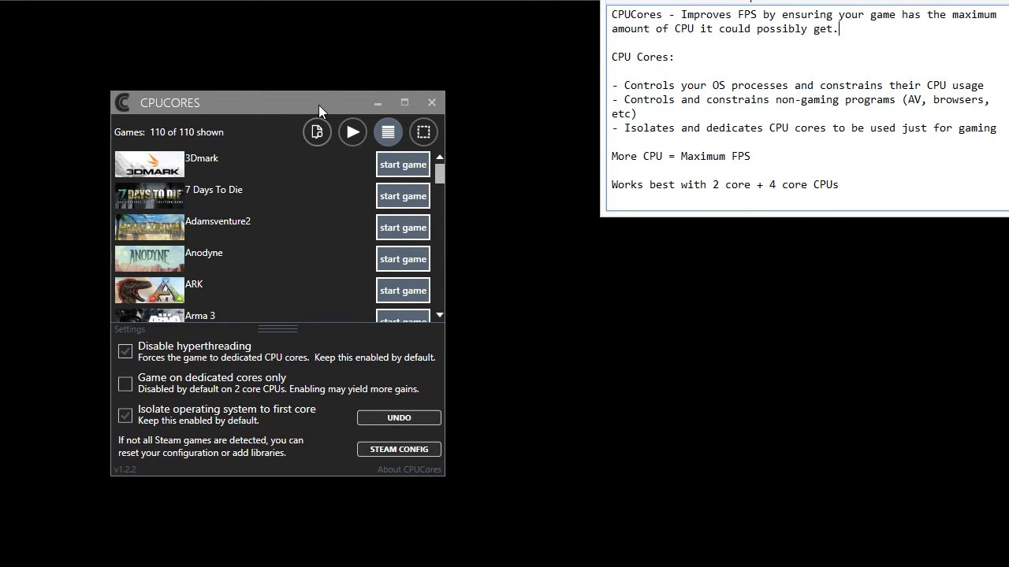
left_click_drag(319, 105, 308, 85)
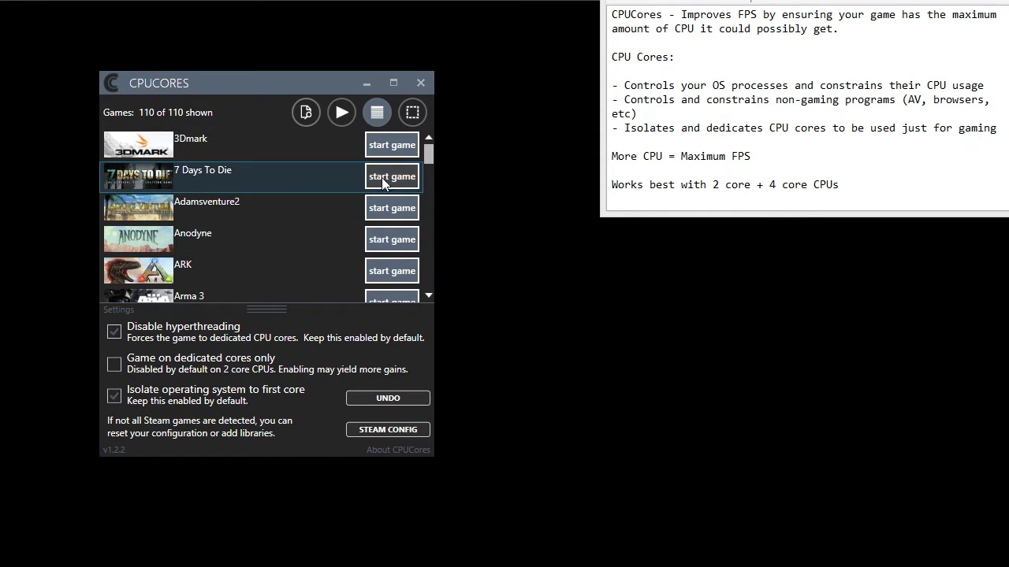
mouse_move(427, 156)
left_mouse_down()
mouse_move(442, 235)
mouse_move(430, 138)
left_mouse_up()
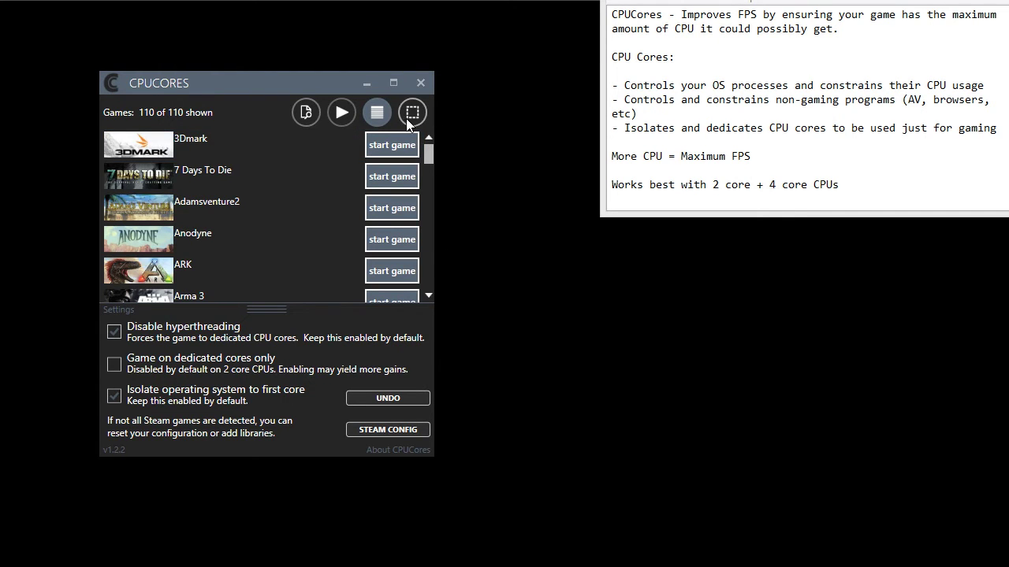
- Show the game library as tiles, stretch the window taller, then return to list view
left_click_drag(243, 87, 204, 70)
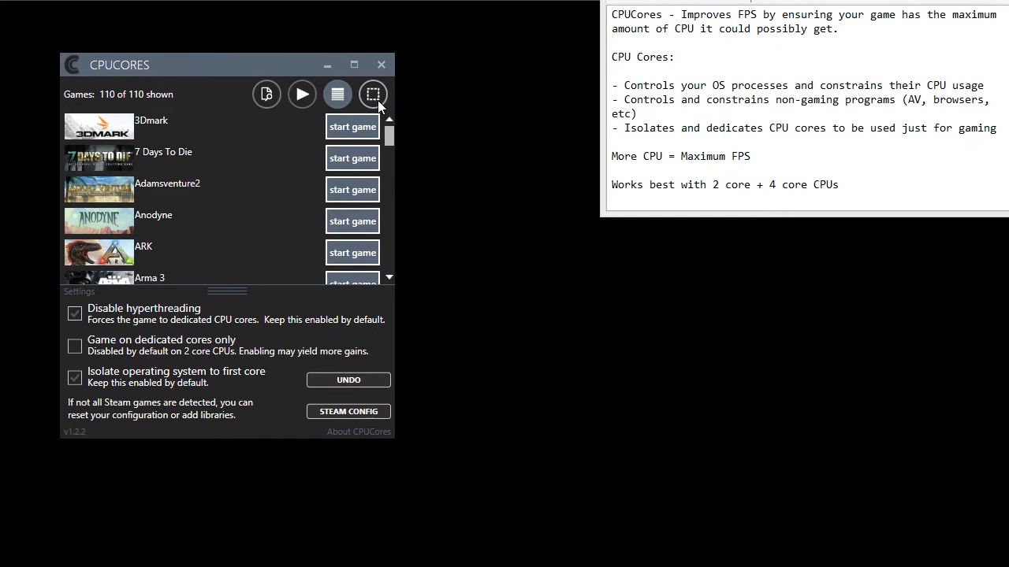
left_click(377, 101)
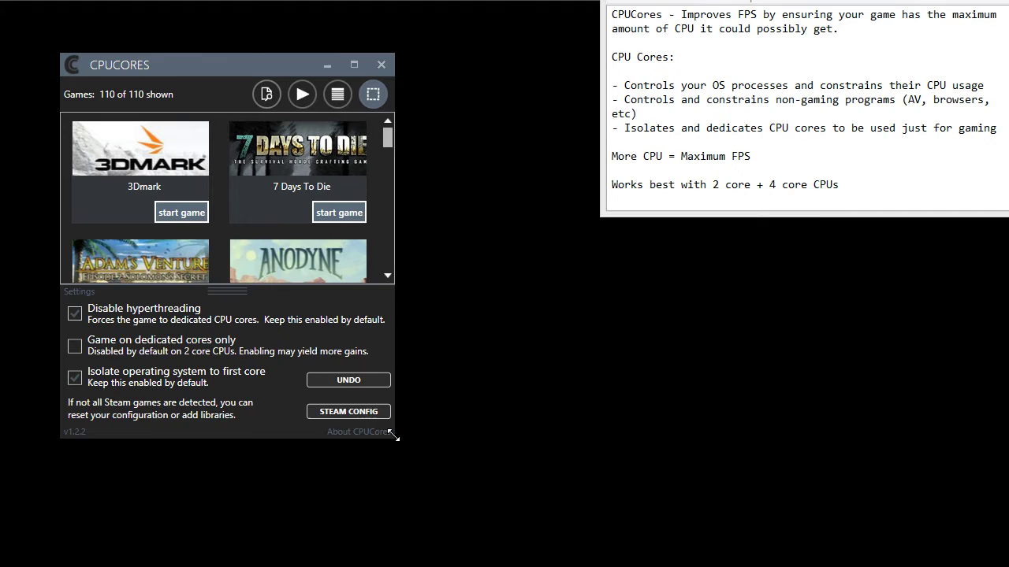
left_click_drag(394, 438, 393, 480)
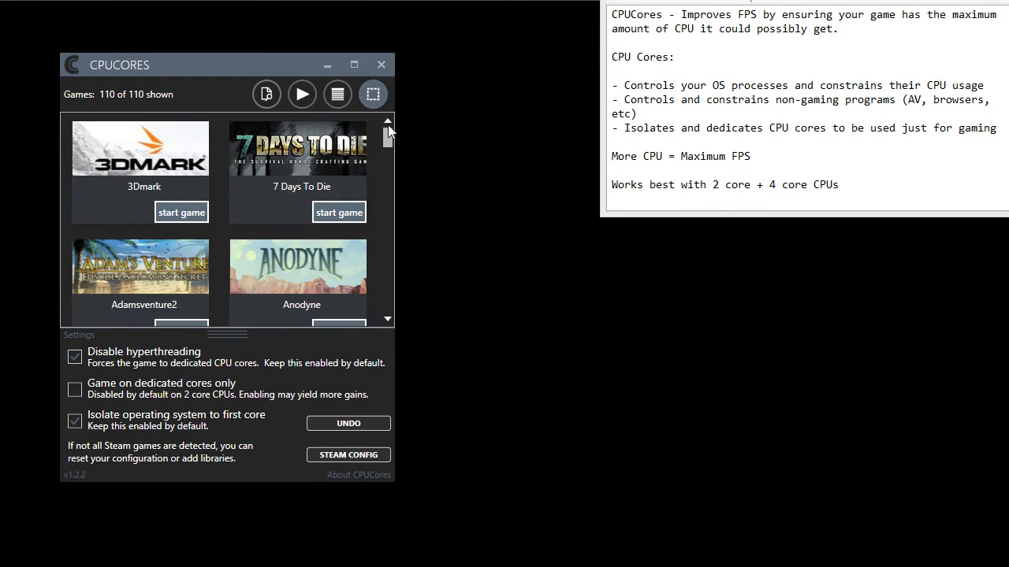
left_click(338, 94)
left_click(266, 95)
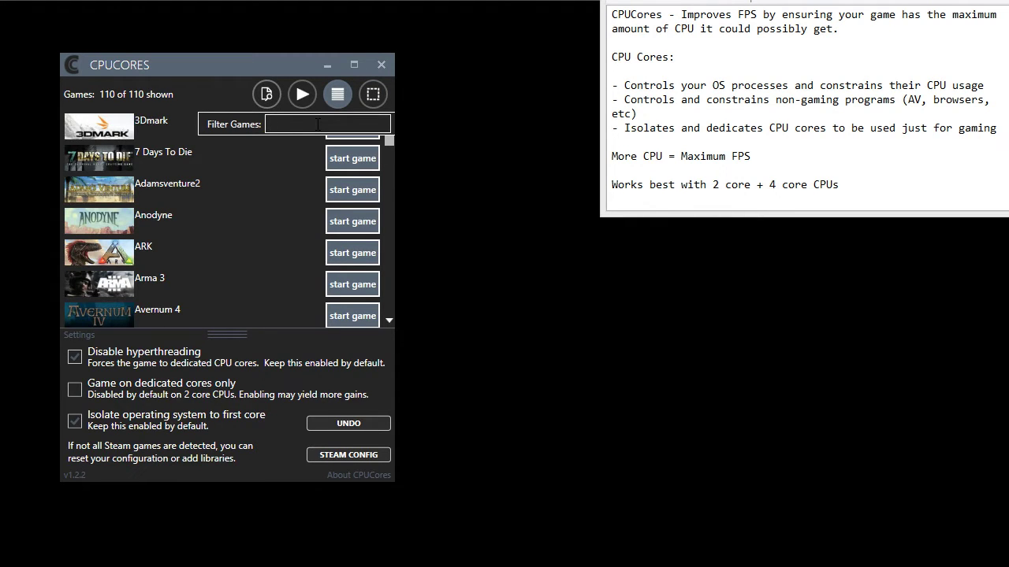
type("arma")
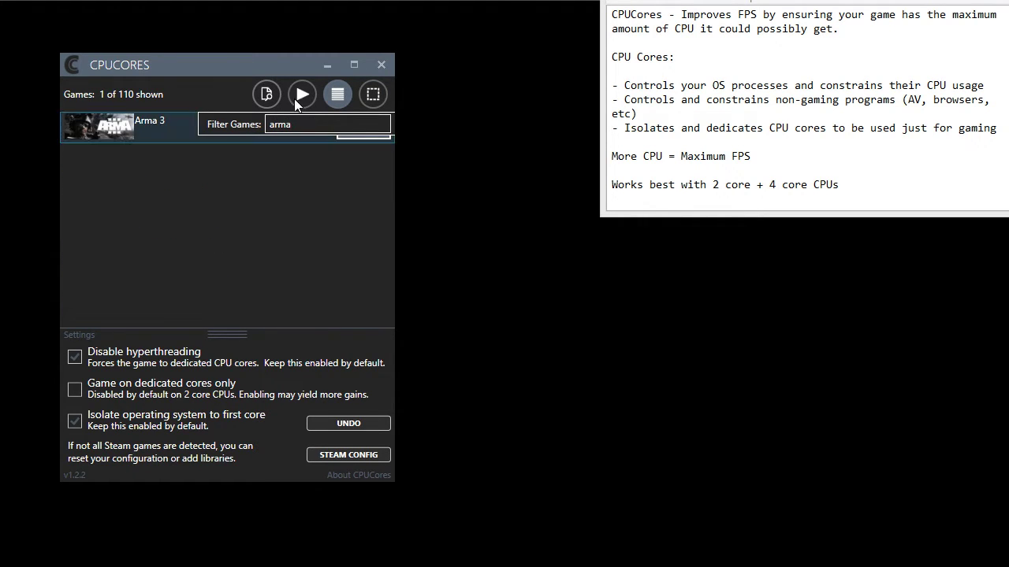
key("BackSpace")
key("BackSpace")
key("BackSpace")
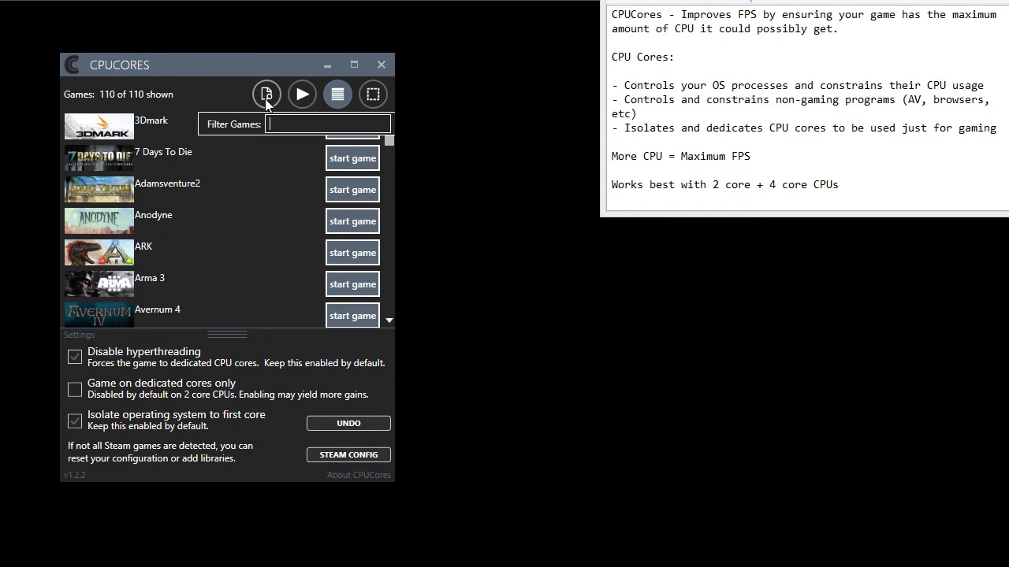
left_click(266, 95)
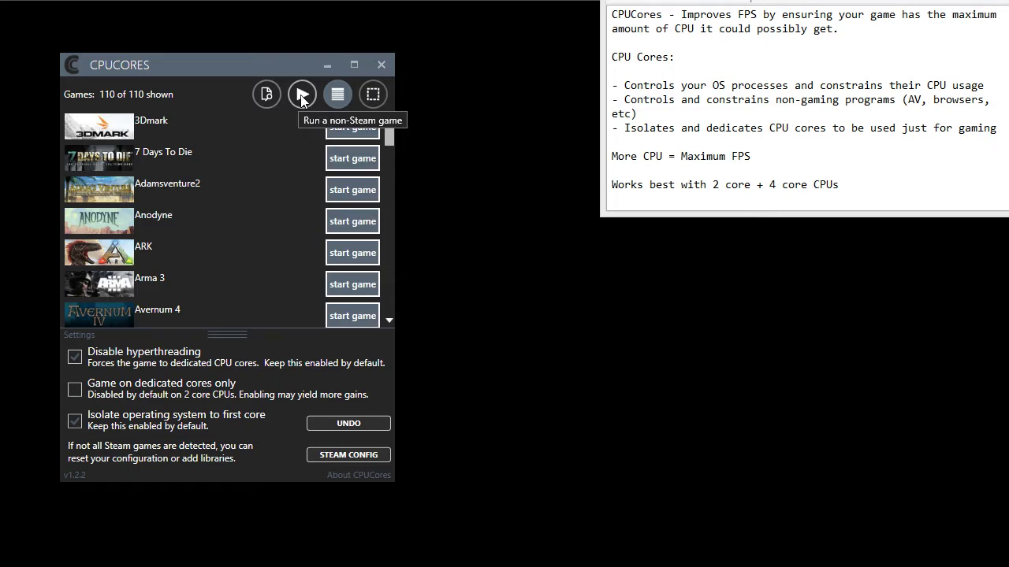
- Switch to a non-Steam game and choose Wow-64.exe from the WoW-3Shamans folder on D:
left_click(301, 95)
left_click(360, 126)
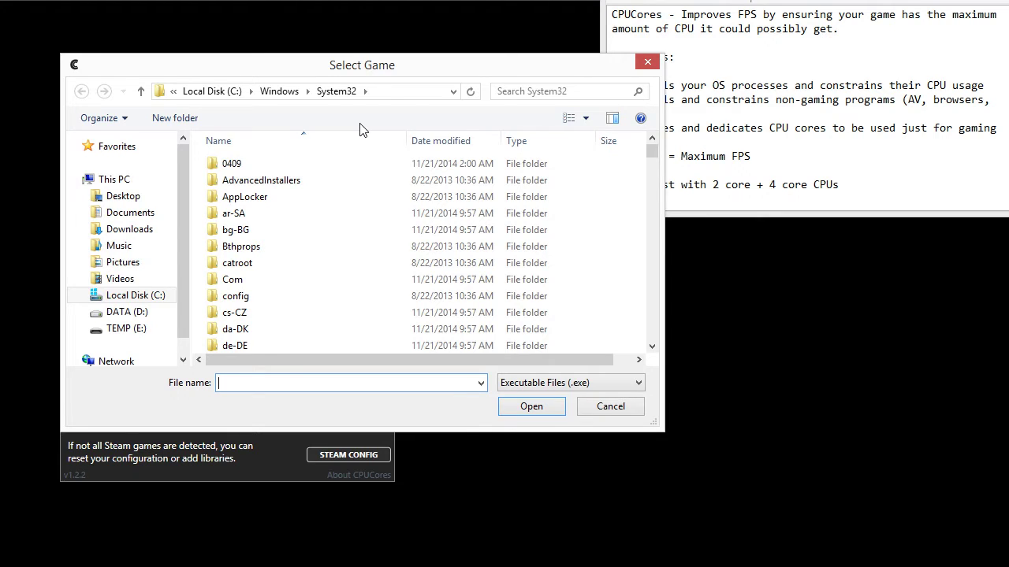
type("d:\\wow")
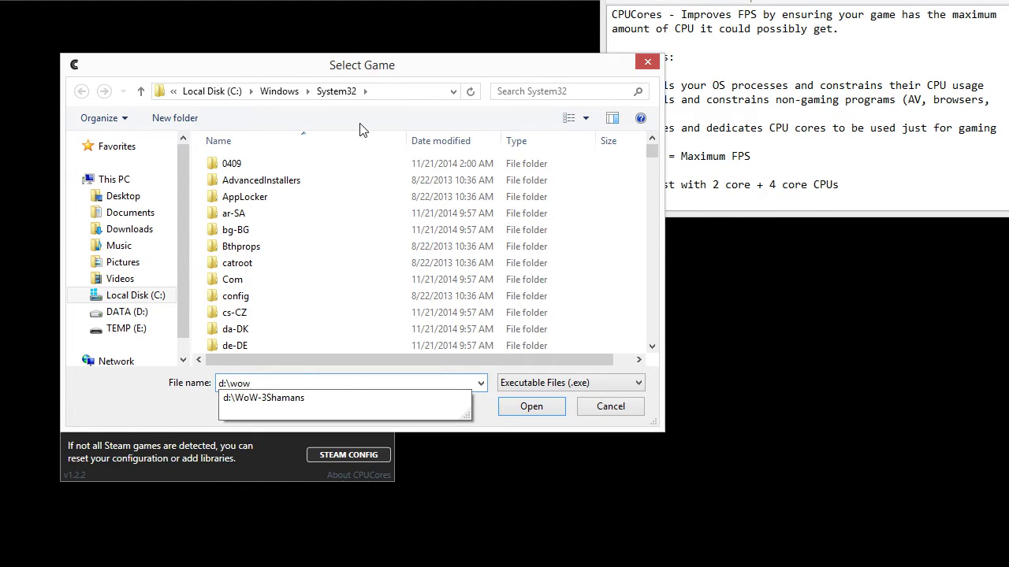
key("Down")
type("\\wow")
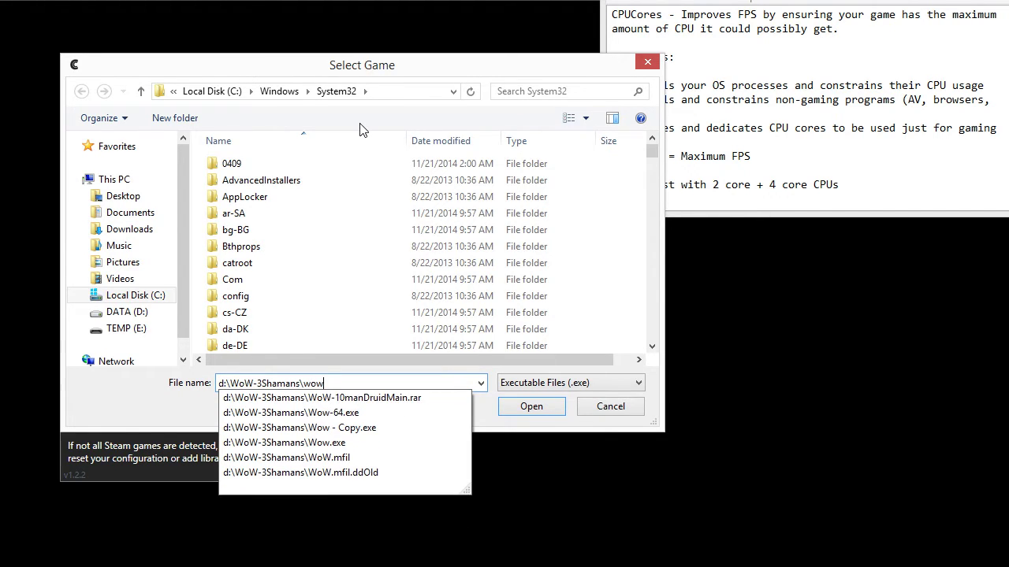
key("Down")
key("Down")
key("Return")
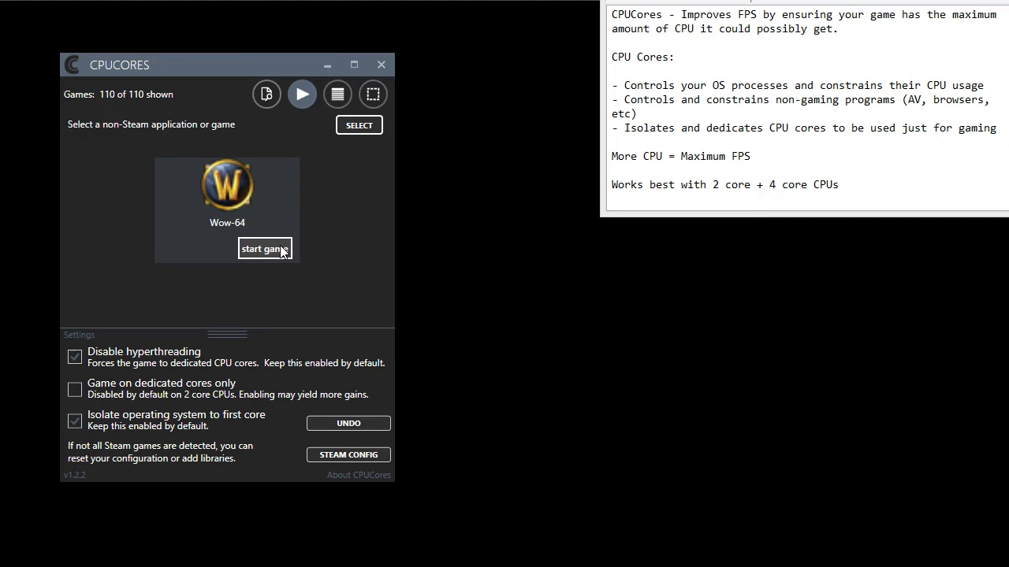
- Replace it with c:\windows\system32\mspaint.exe as the non-Steam application
left_click(342, 126)
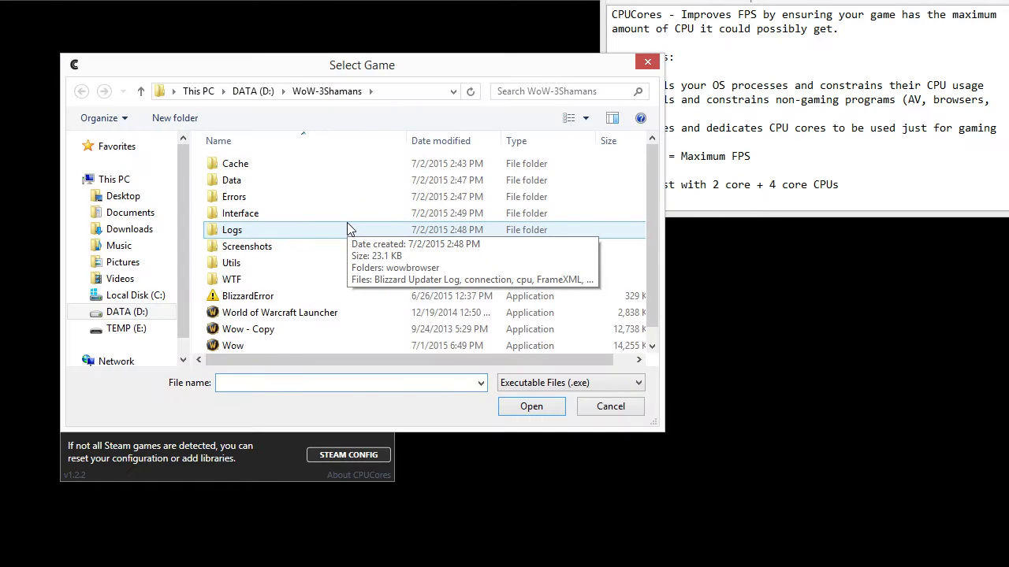
type("c:\\")
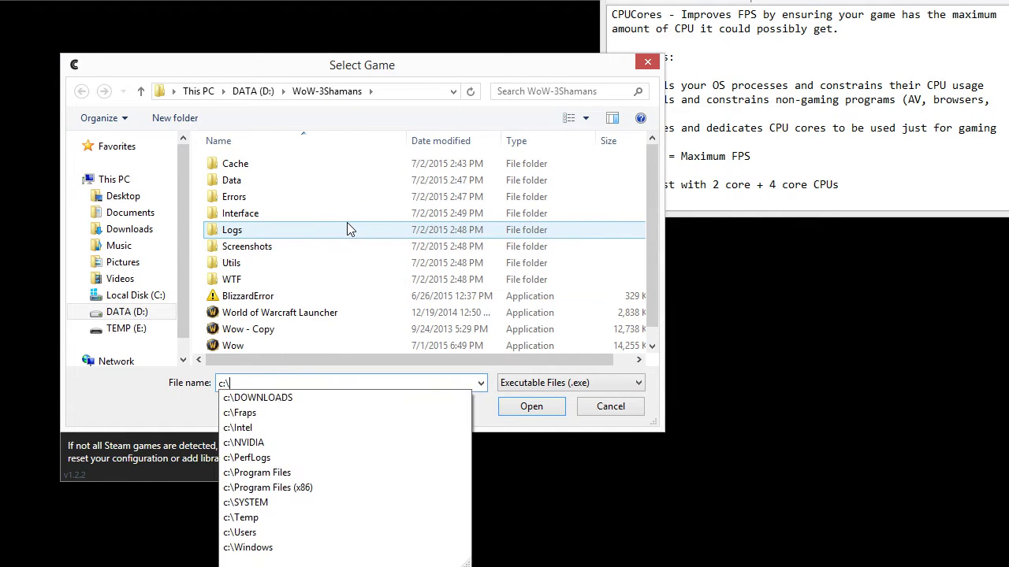
type("windows\\system3")
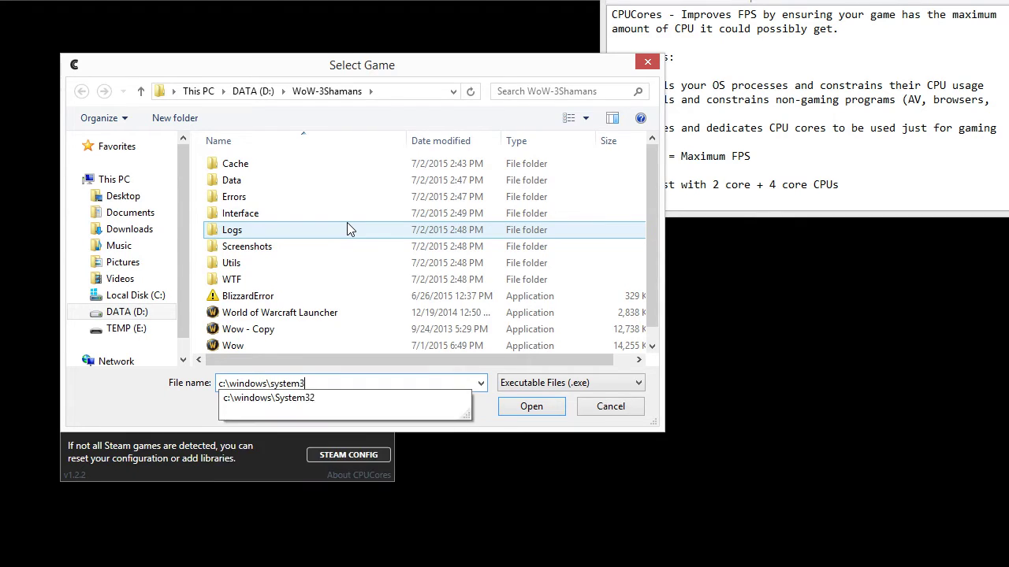
type("2\\mspaint.exe")
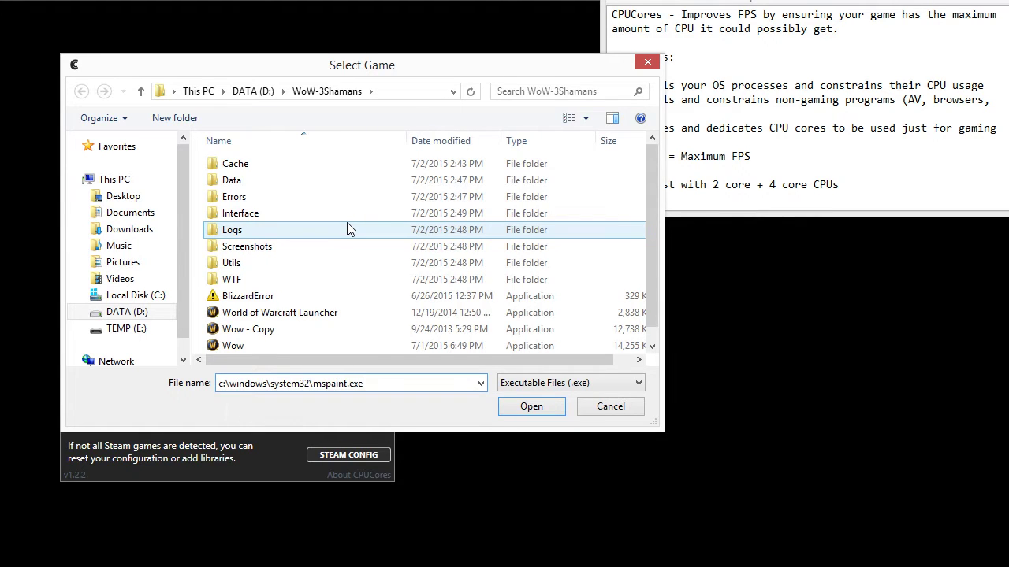
key("Return")
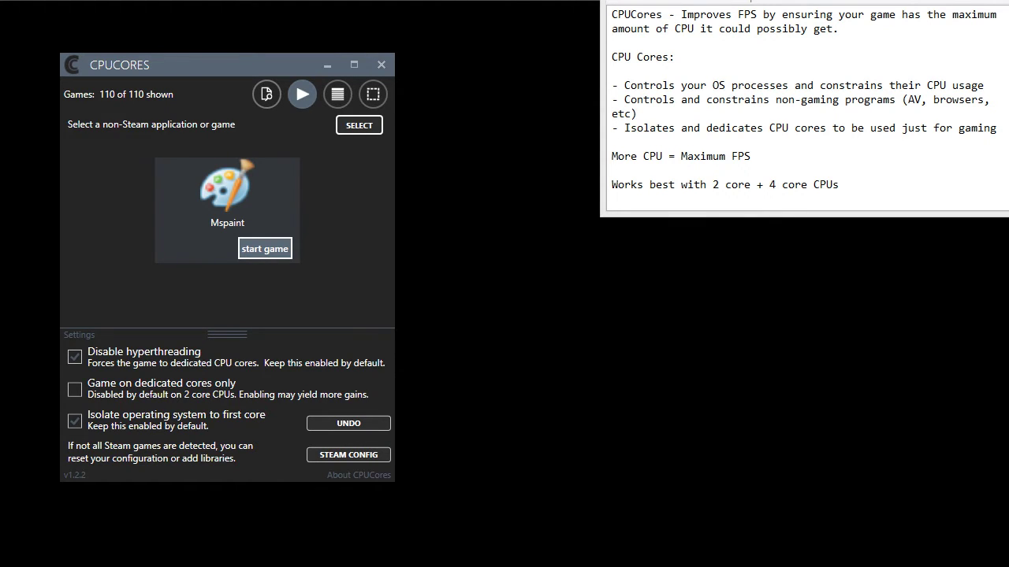
- Open Task Manager with Ctrl+Shift+Esc and nudge its window slightly to the right
key("ctrl+shift+Escape")
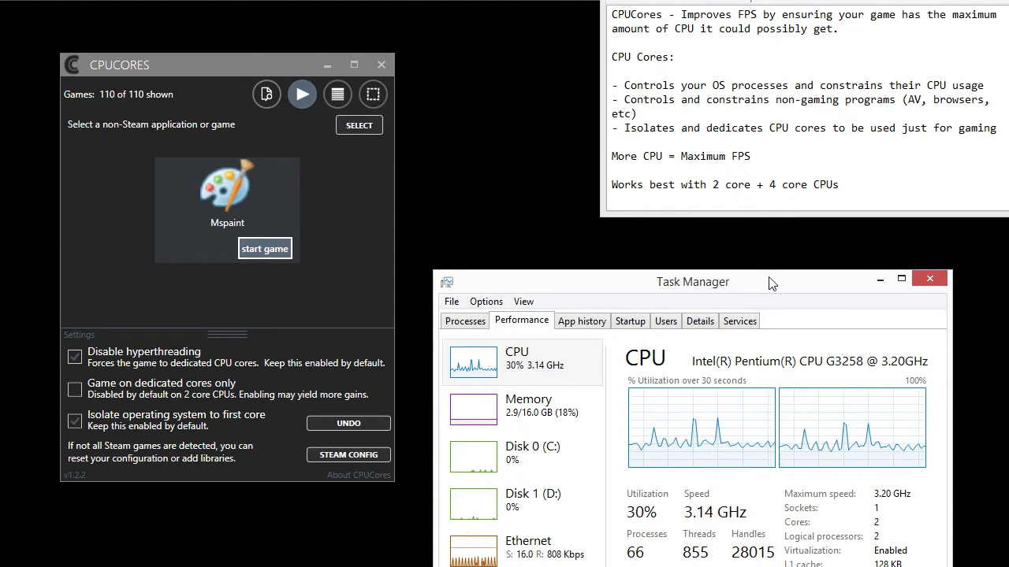
mouse_move(769, 285)
left_mouse_down()
mouse_move(782, 260)
mouse_move(780, 285)
left_mouse_up()
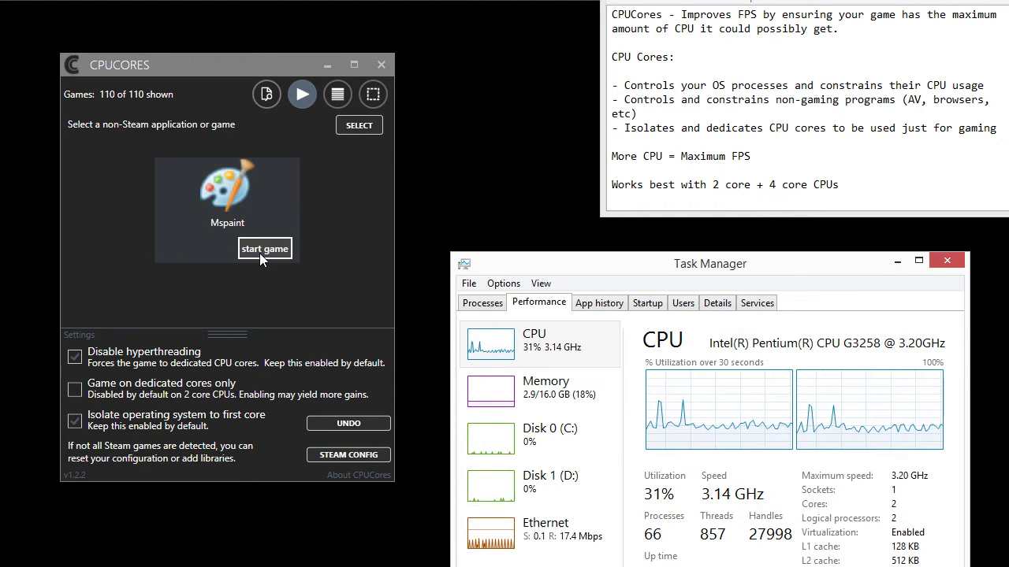
left_click(622, 70)
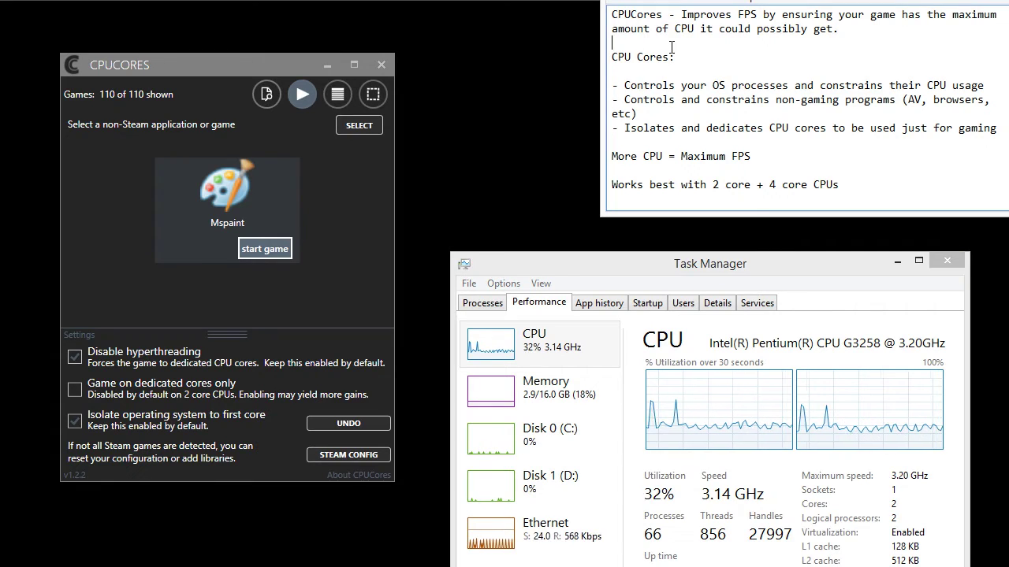
left_click_drag(612, 57, 675, 57)
left_click(627, 83)
left_click_drag(626, 84, 870, 87)
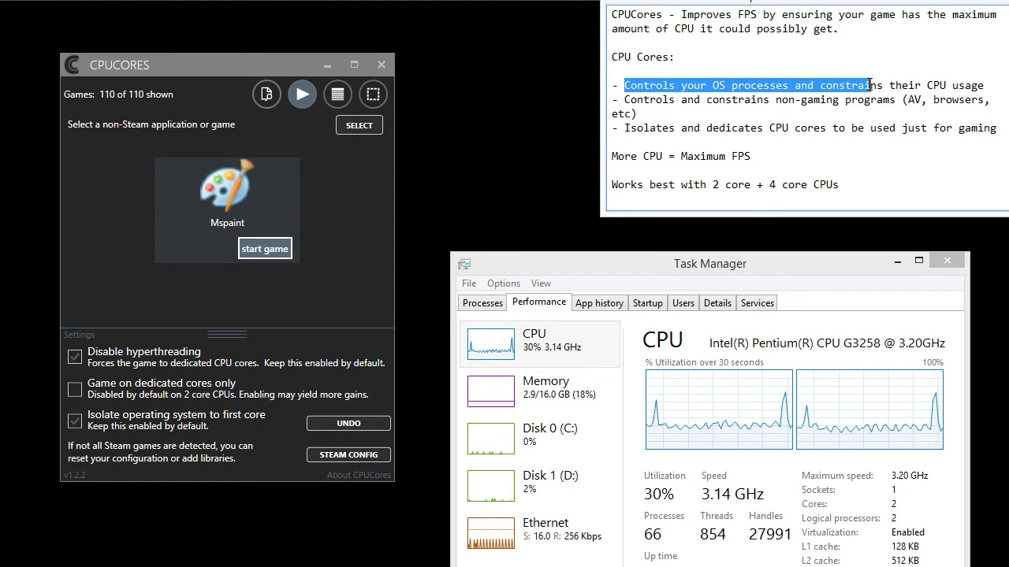
left_click_drag(622, 96, 897, 102)
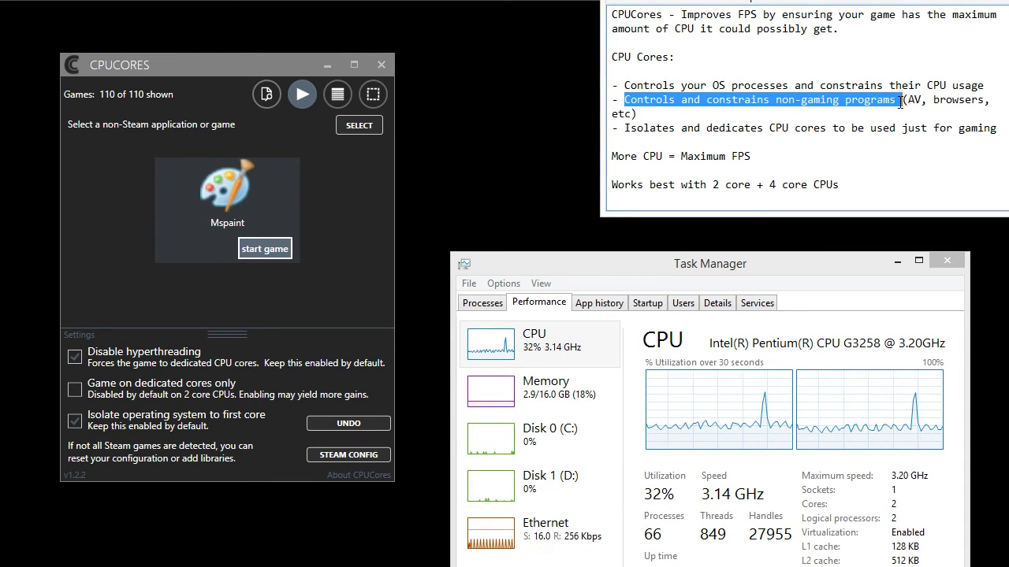
left_click(885, 73)
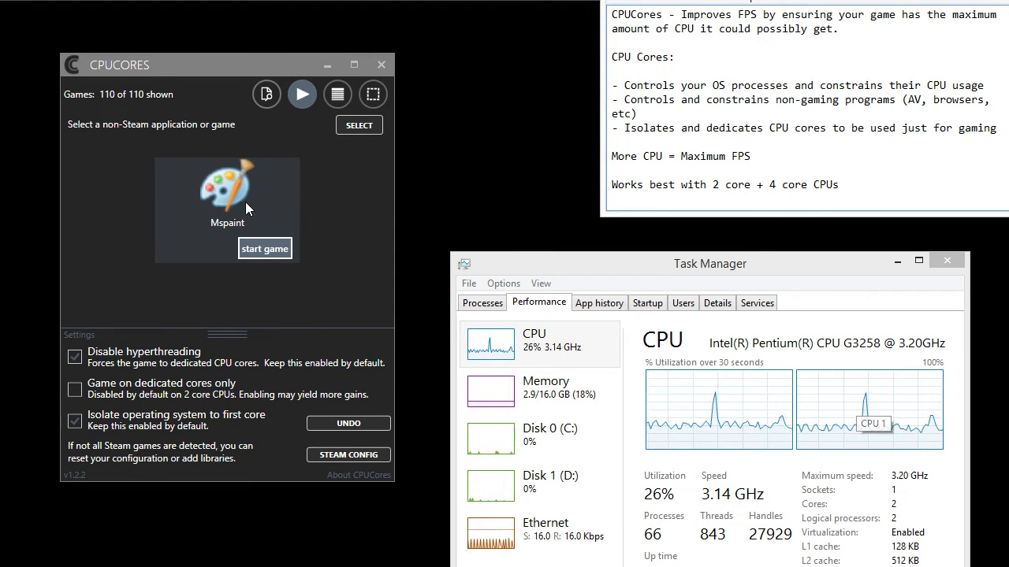
left_click(281, 251)
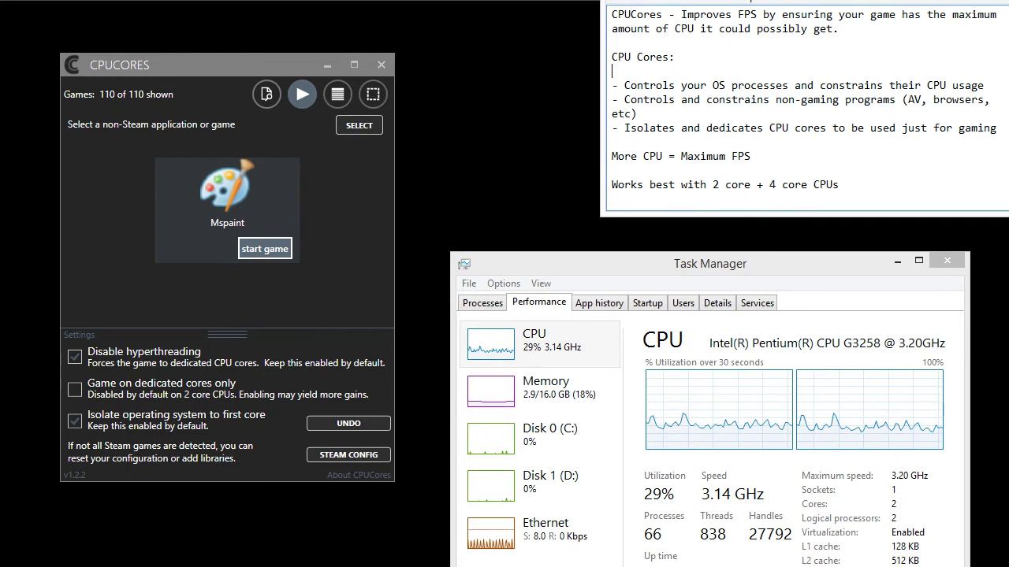
- Start Mspaint from CPUCores and move the Untitled - Paint window up beside the notes
left_click(268, 252)
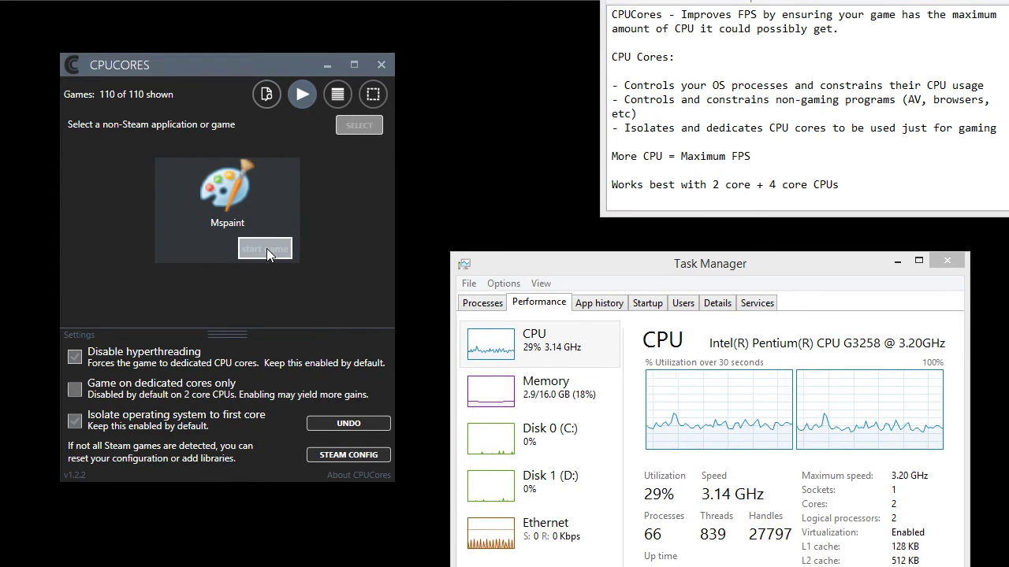
left_click_drag(273, 108, 483, 68)
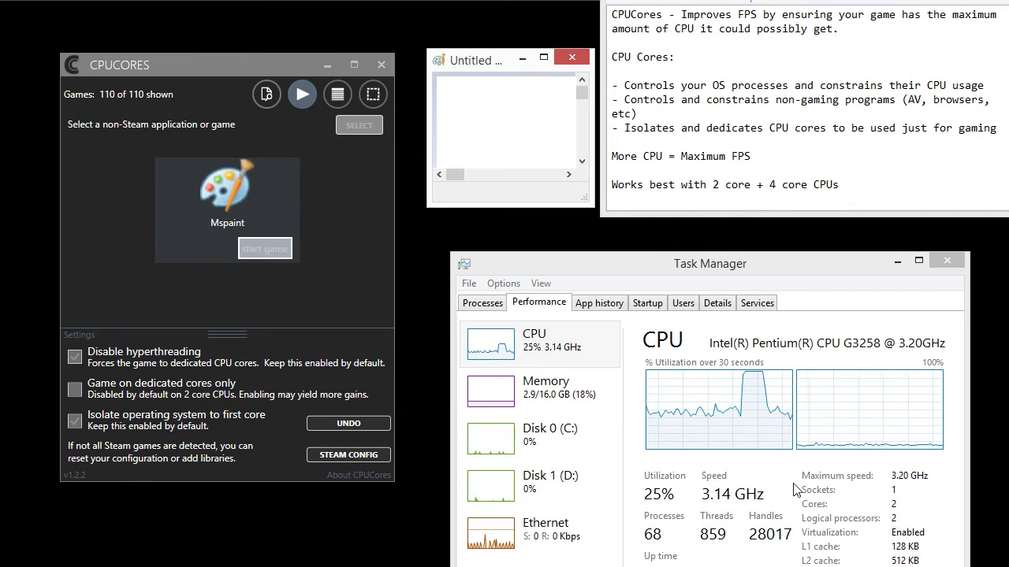
- Close the Paint window and highlight the notes line about controlling OS processes
left_click(575, 60)
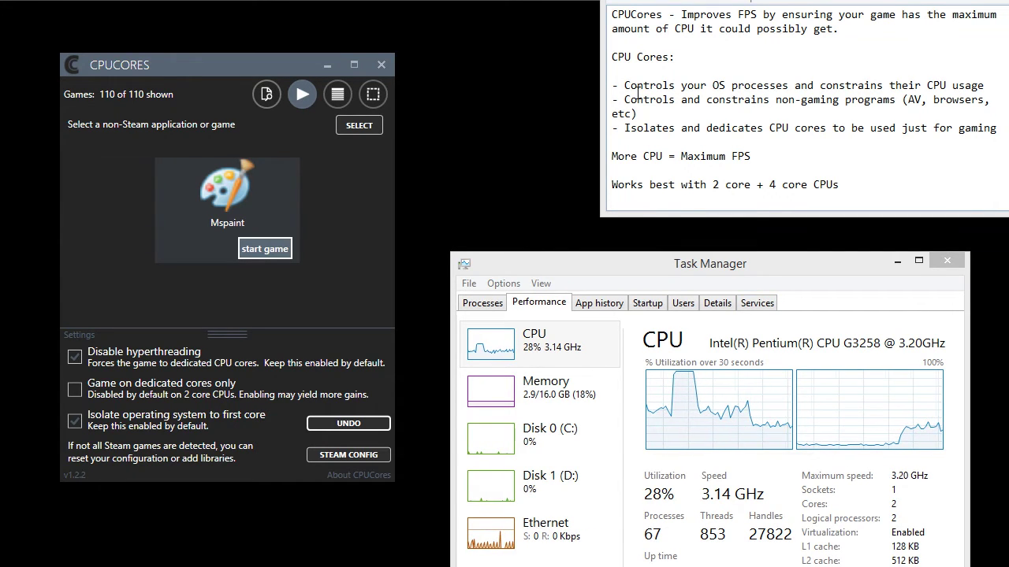
left_click_drag(624, 87, 787, 86)
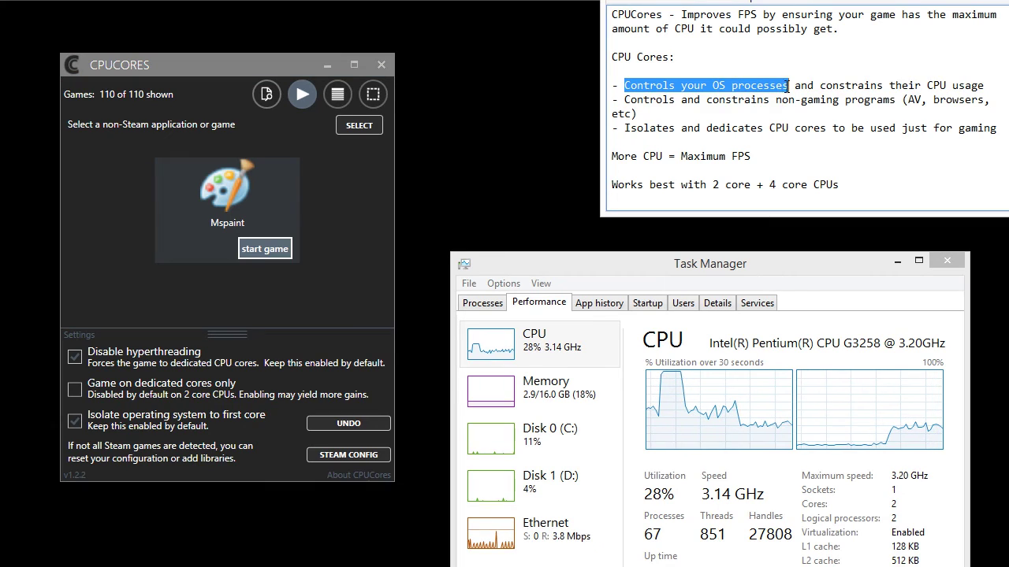
left_click(815, 100)
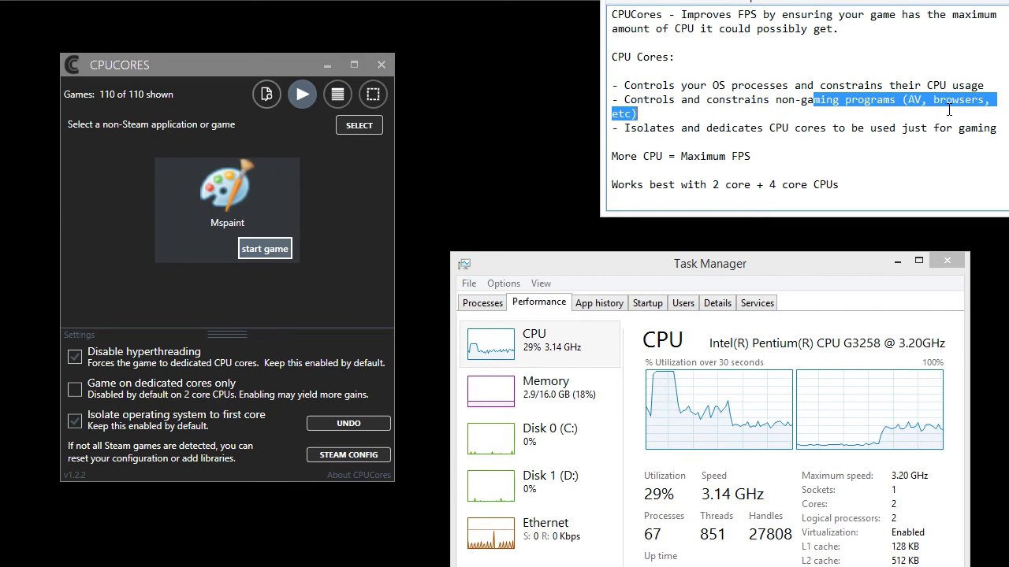
- Highlight the notes about non-gaming programs and 'Isolates', then minimize Task Manager
left_click_drag(949, 111, 984, 100)
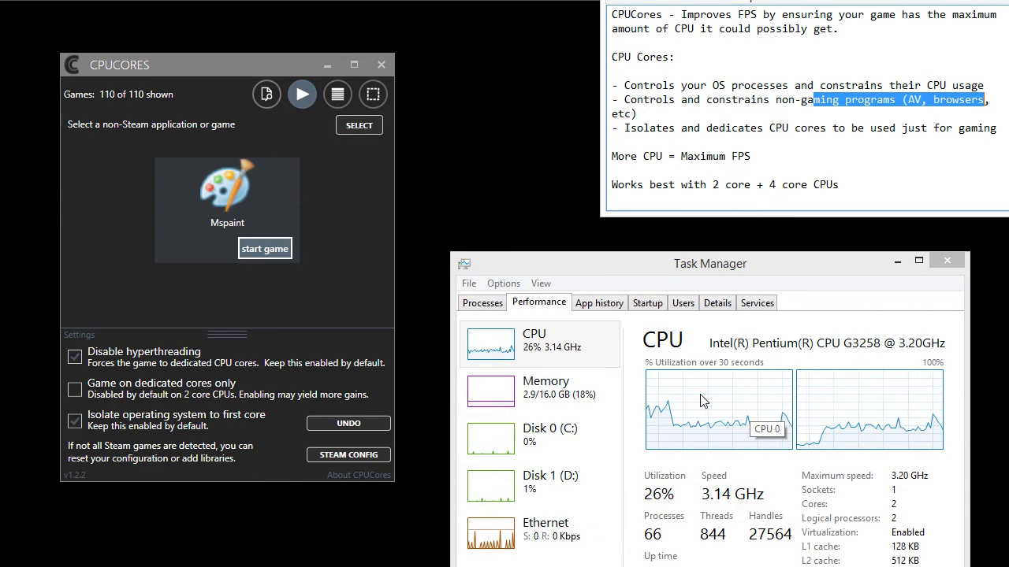
left_click(624, 129)
left_click_drag(668, 134, 701, 130)
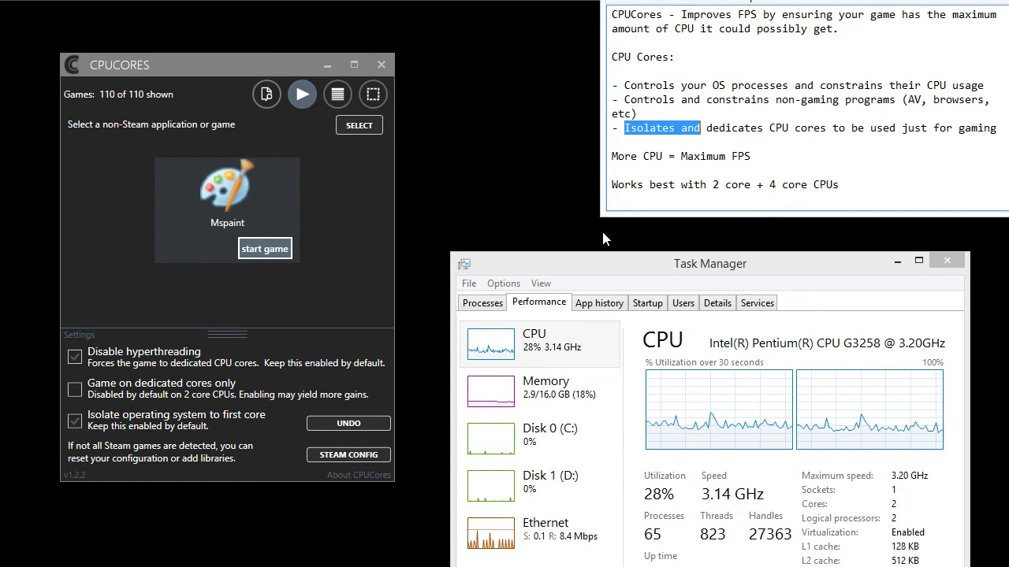
left_click(895, 262)
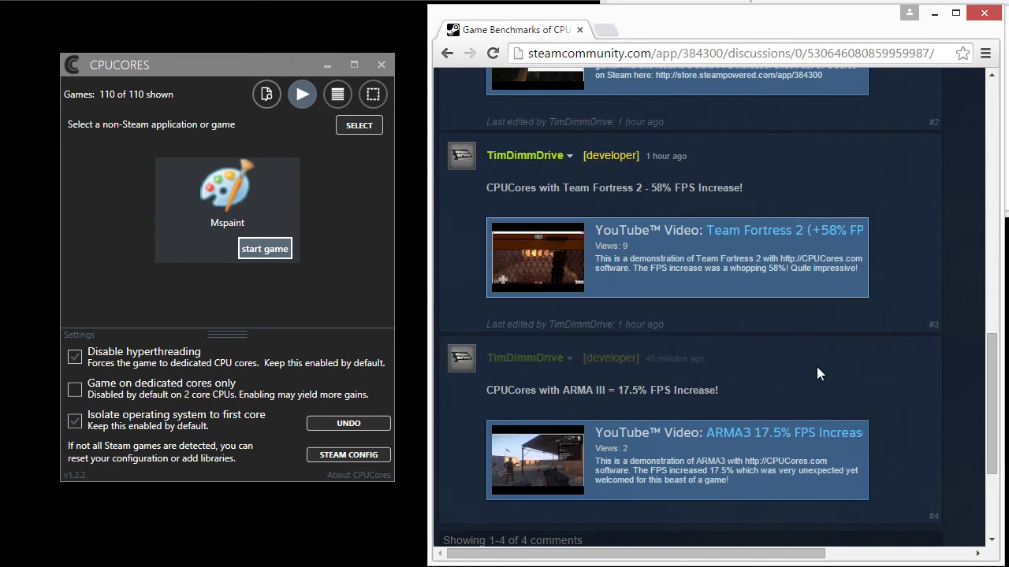
- Scroll down the thread and highlight the ARMA III 17.5% FPS increase
scroll(990, 383, "down", 1)
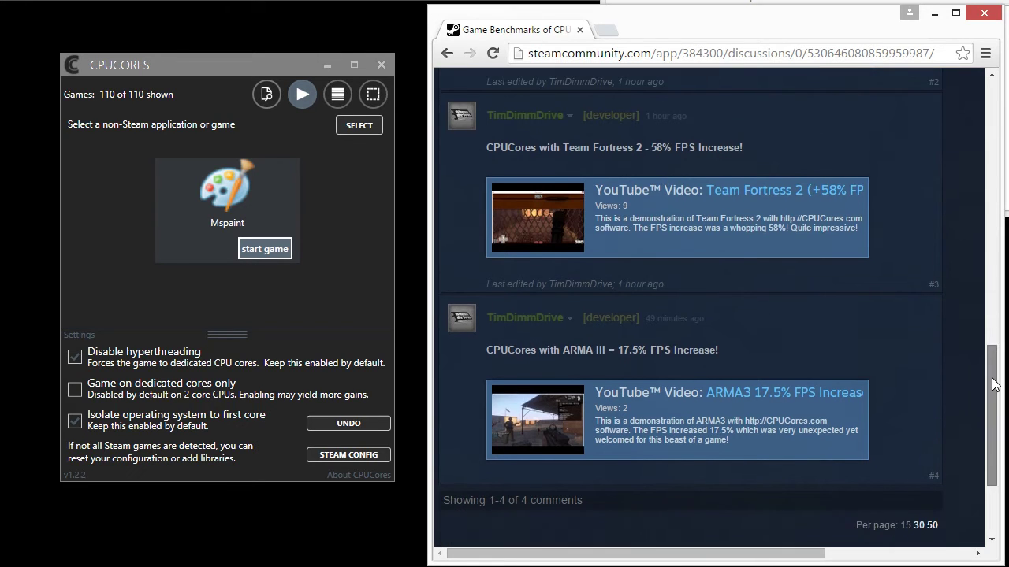
left_click_drag(563, 361, 721, 363)
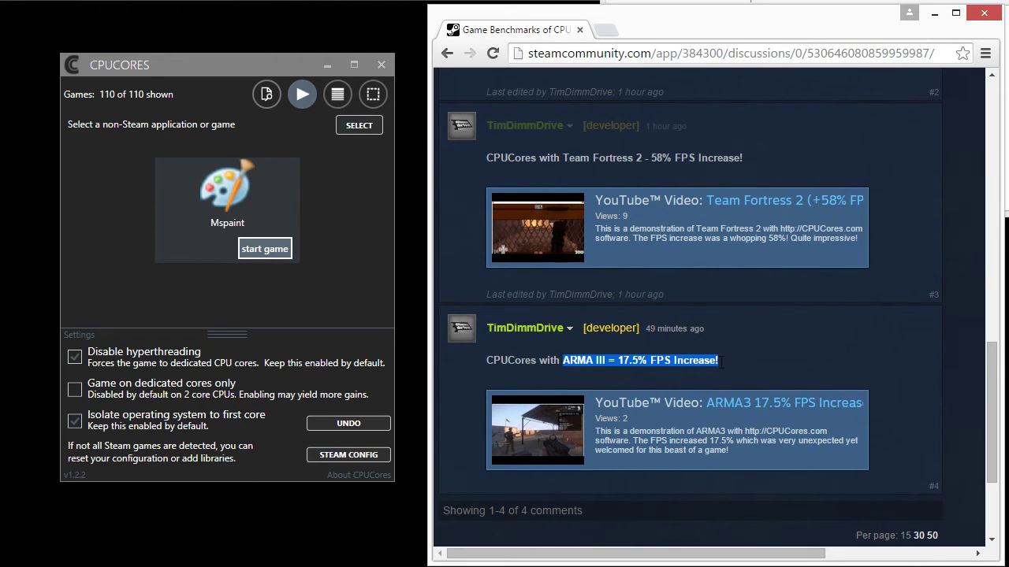
left_click(726, 360)
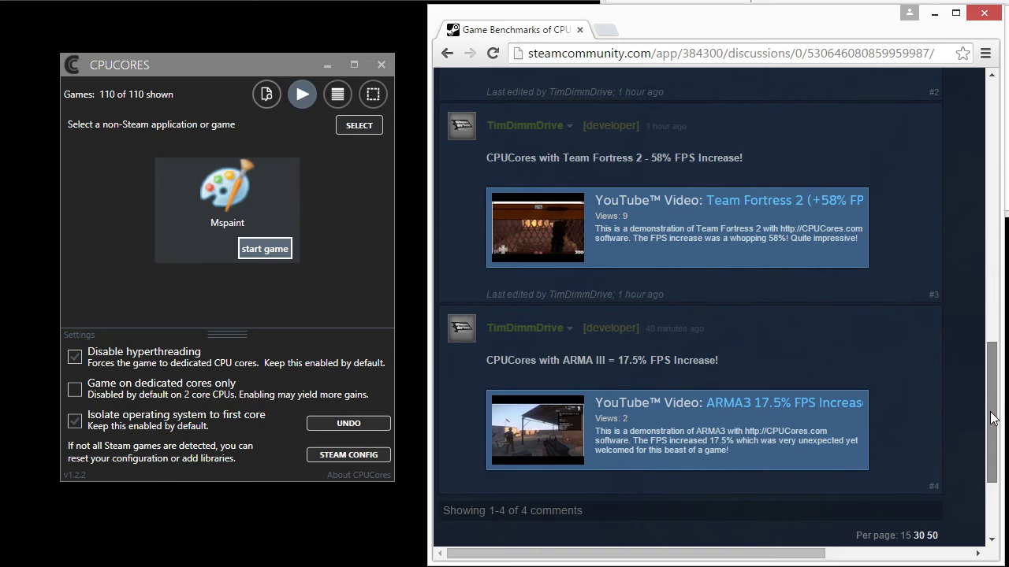
- Scroll back up and highlight the 58% Team Fortress 2 gain
left_click_drag(991, 392, 992, 375)
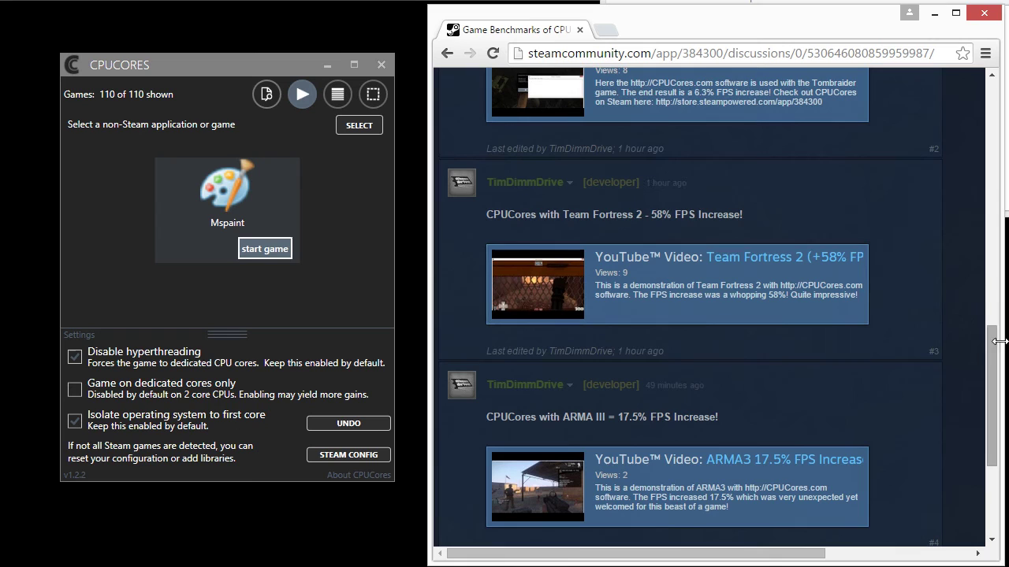
left_click_drag(992, 356, 991, 338)
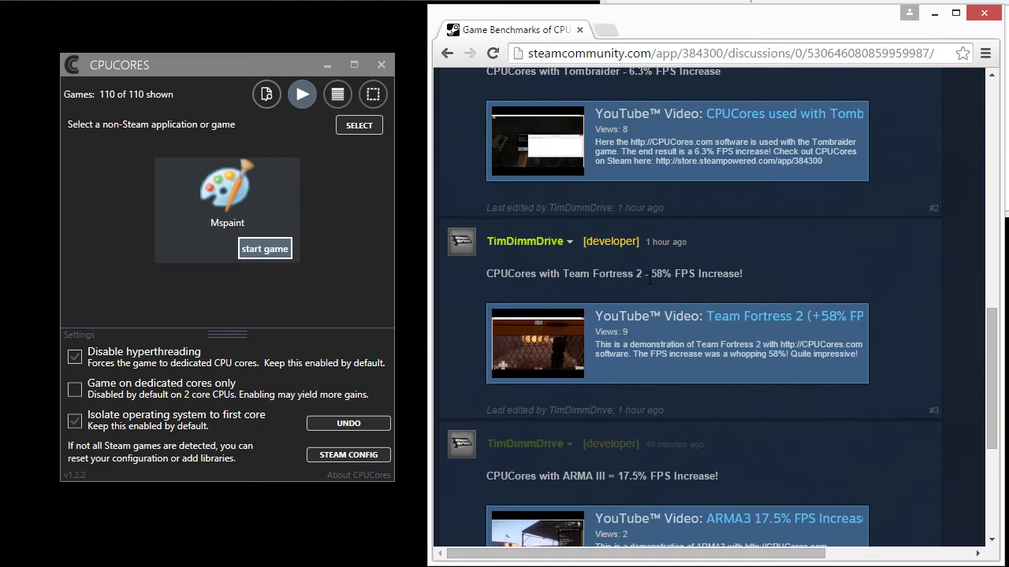
left_click_drag(648, 276, 674, 276)
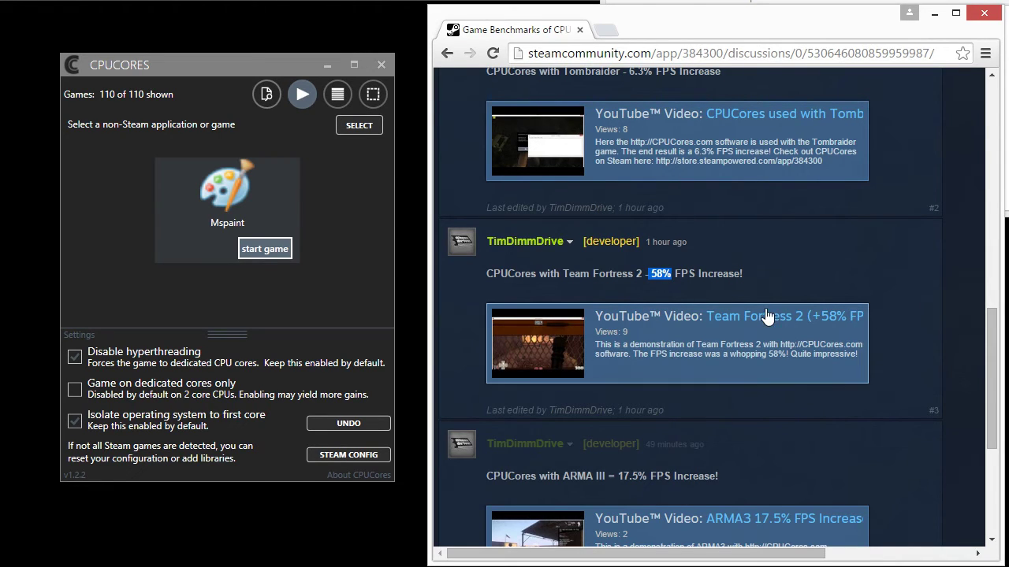
- Highlight the Tombraider 6.3% FPS increase in the thread
scroll(995, 352, "up", 2)
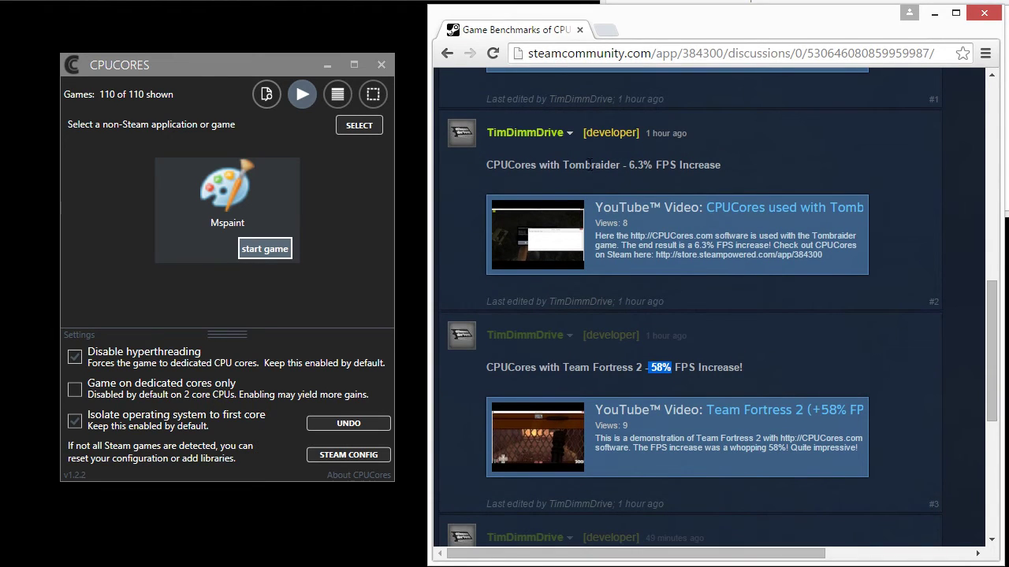
left_click_drag(627, 164, 719, 165)
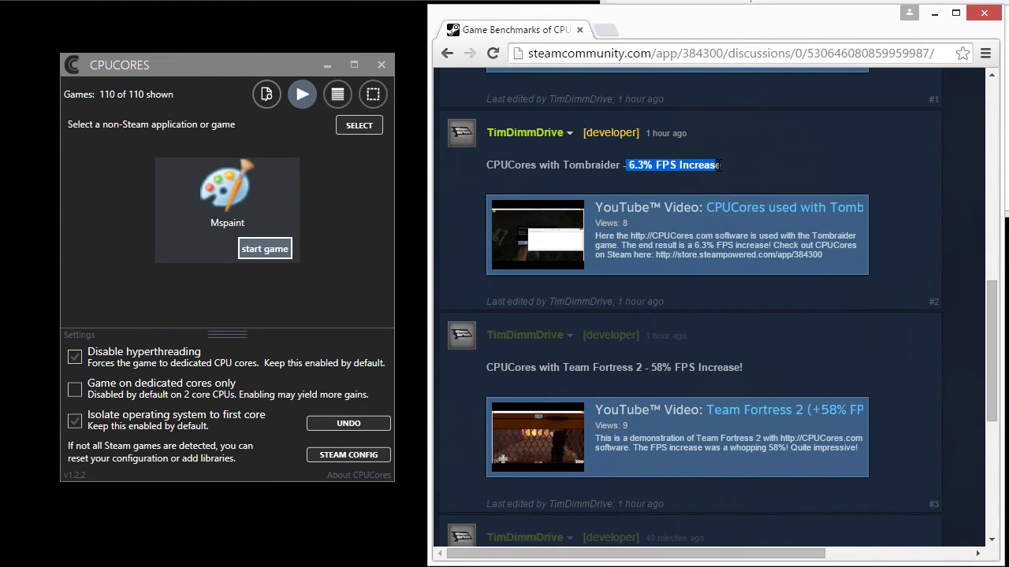
left_click(714, 164)
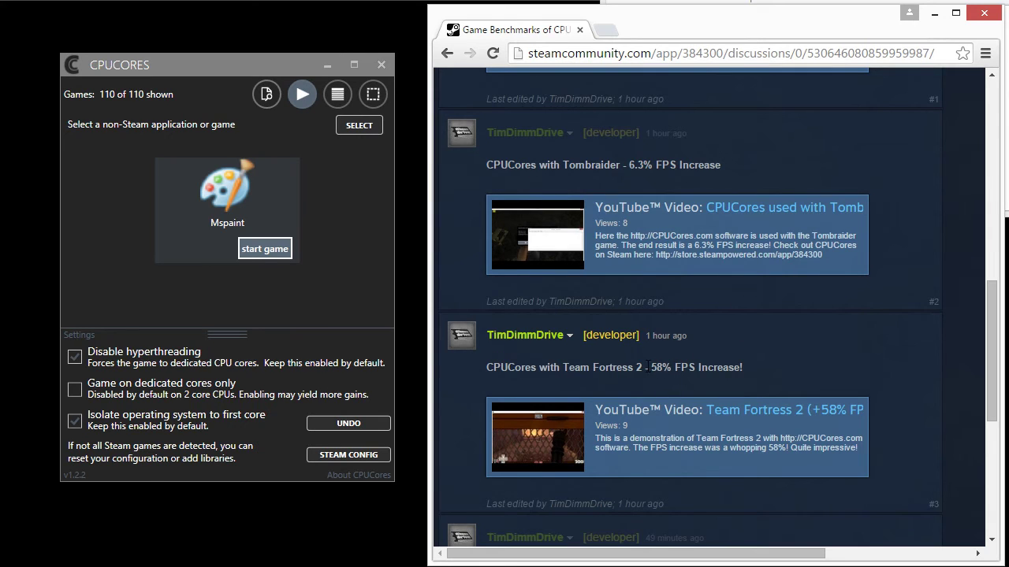
- Highlight Team Fortress 2's 58%, then Tombraider's 6.3%, and scroll up to the first post
left_click_drag(646, 367, 671, 369)
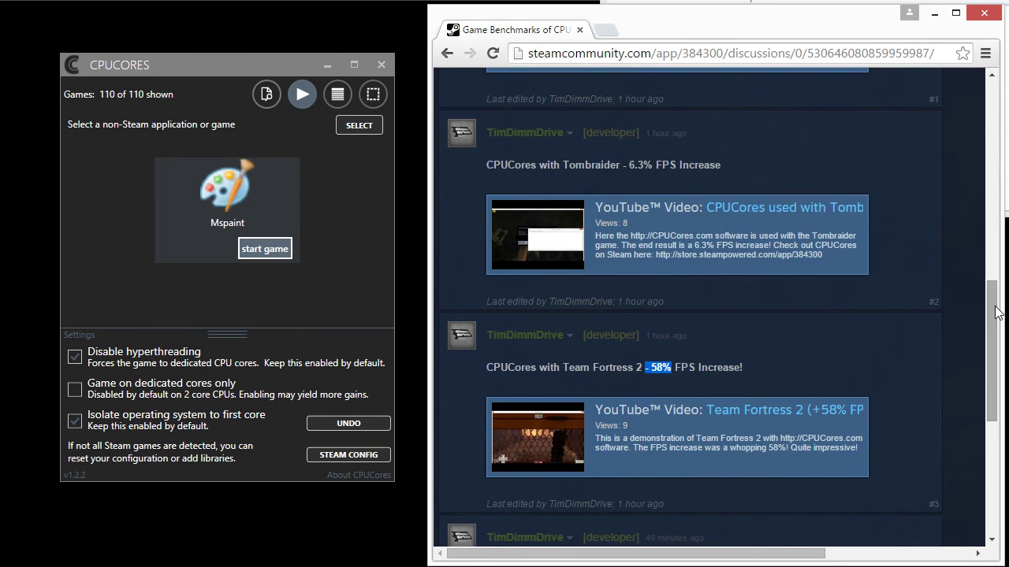
left_click_drag(652, 167, 626, 166)
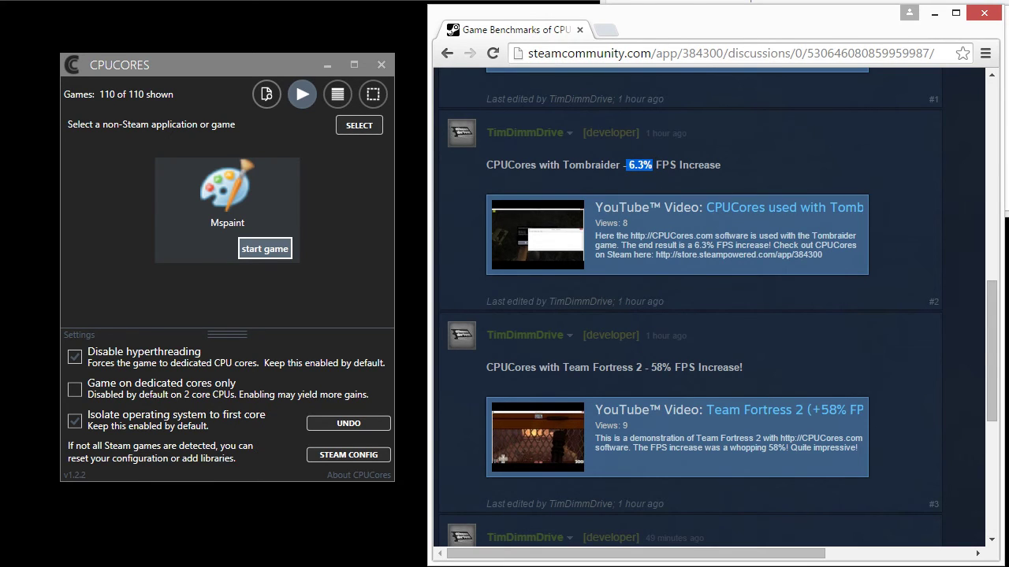
left_click_drag(983, 339, 961, 267)
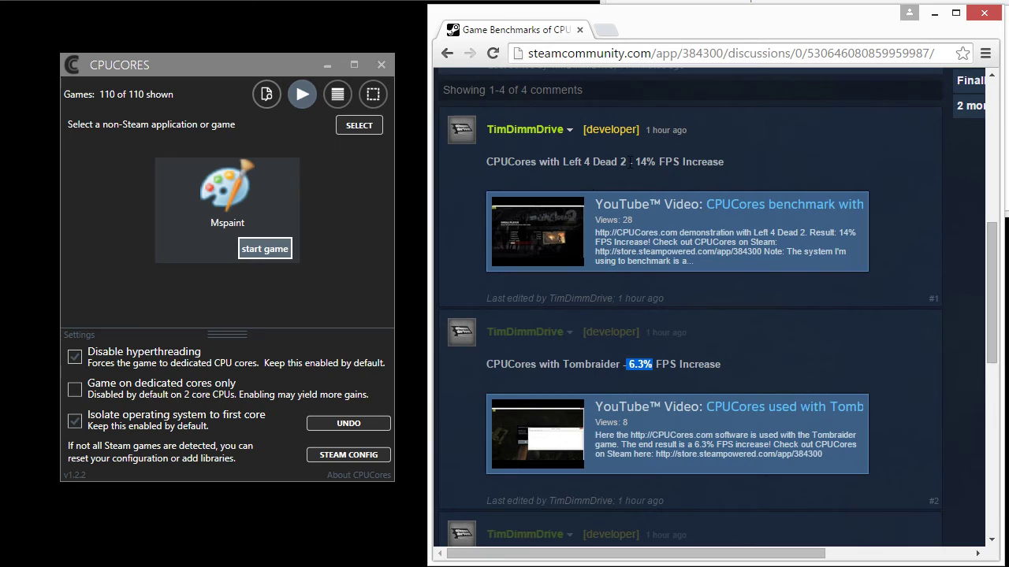
- Highlight Left 4 Dead 2's 14% gain, glance at Task Manager's CPU graphs, then scroll to the ARMA III post
left_click_drag(630, 162, 813, 203)
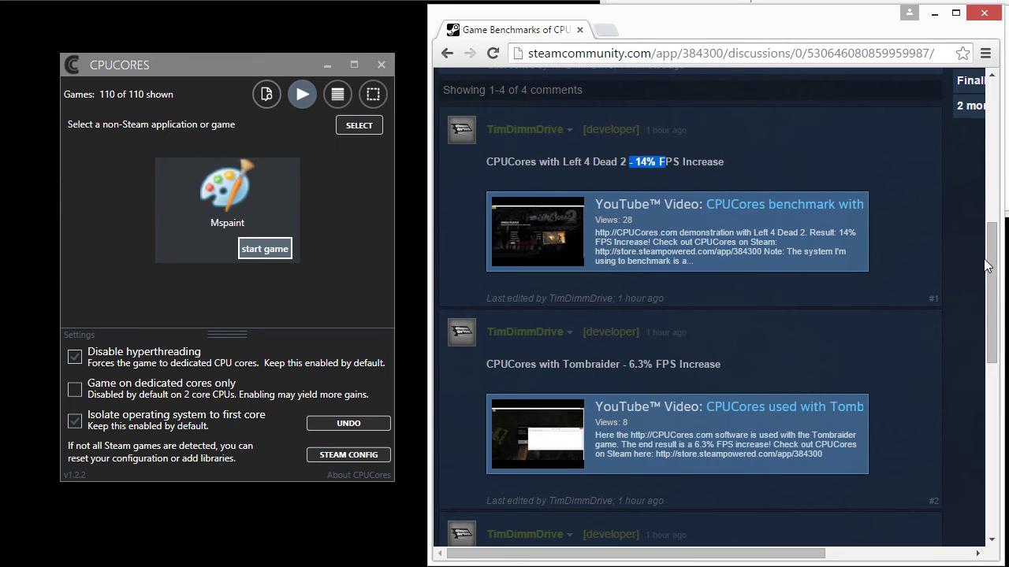
mouse_move(987, 266)
left_mouse_down()
mouse_move(968, 182)
mouse_move(992, 261)
left_mouse_up()
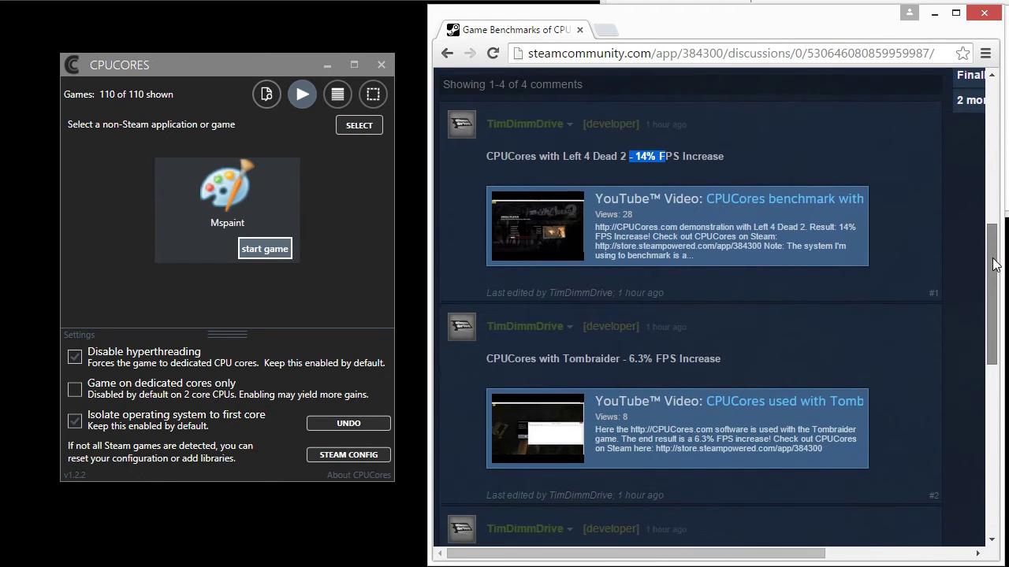
key("ctrl+shift+Escape")
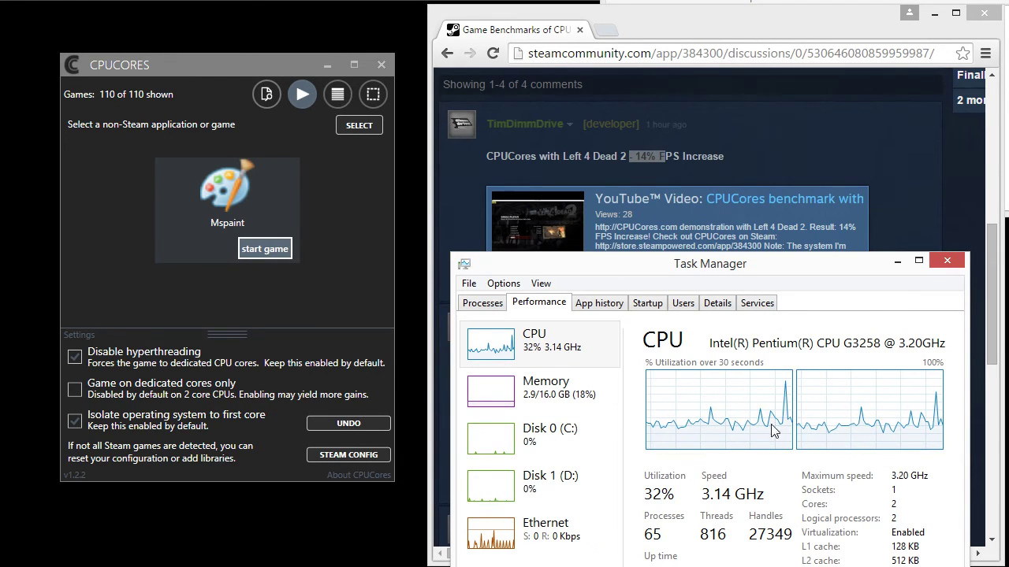
left_click(898, 263)
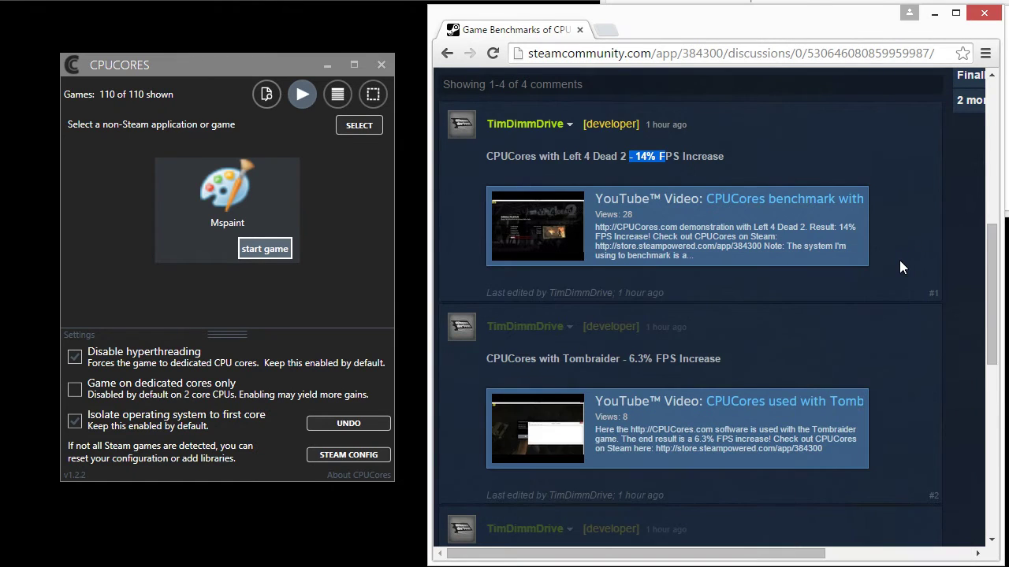
left_click_drag(991, 312, 991, 441)
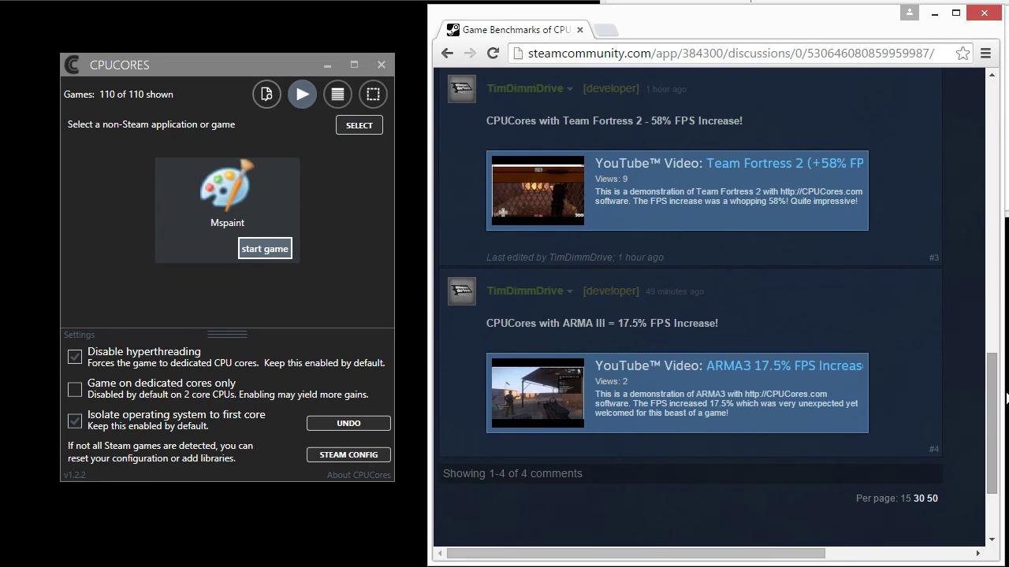
- Show the CPUCores library as a list, highlight Team Fortress 2's 58% result, and reopen Task Manager
left_click(338, 95)
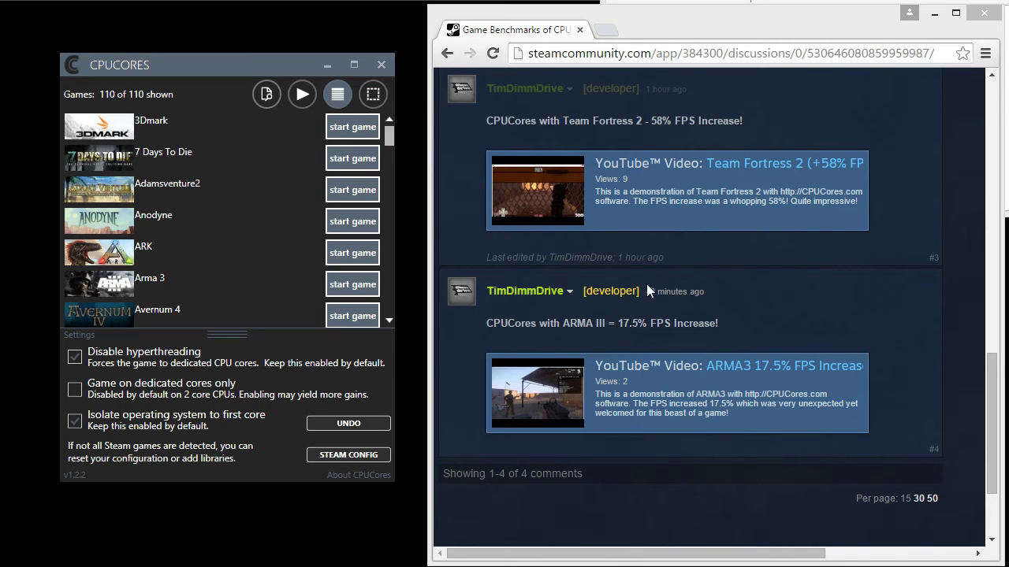
scroll(993, 415, "up", 3)
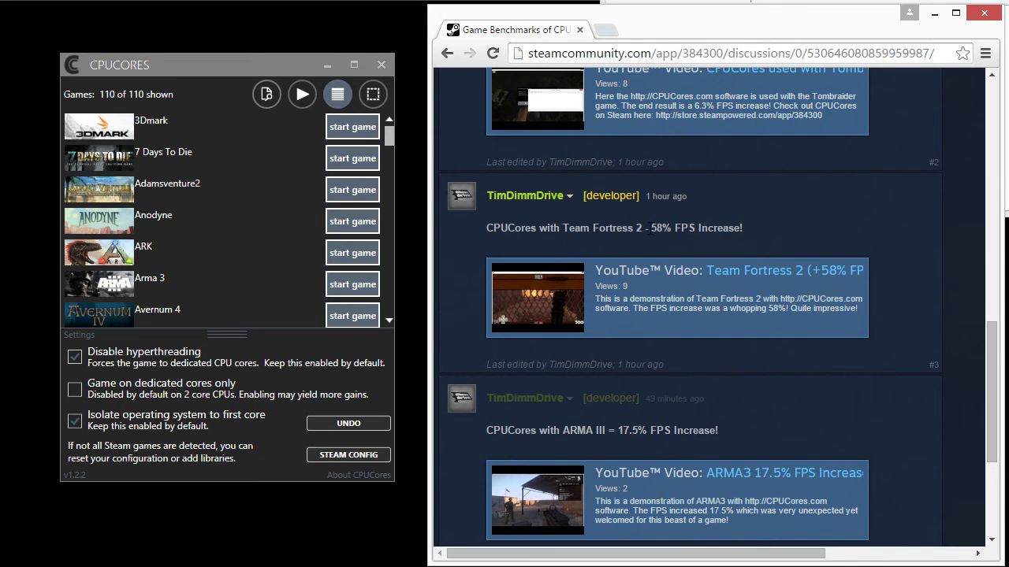
left_click_drag(647, 231, 676, 230)
left_click_drag(237, 65, 232, 66)
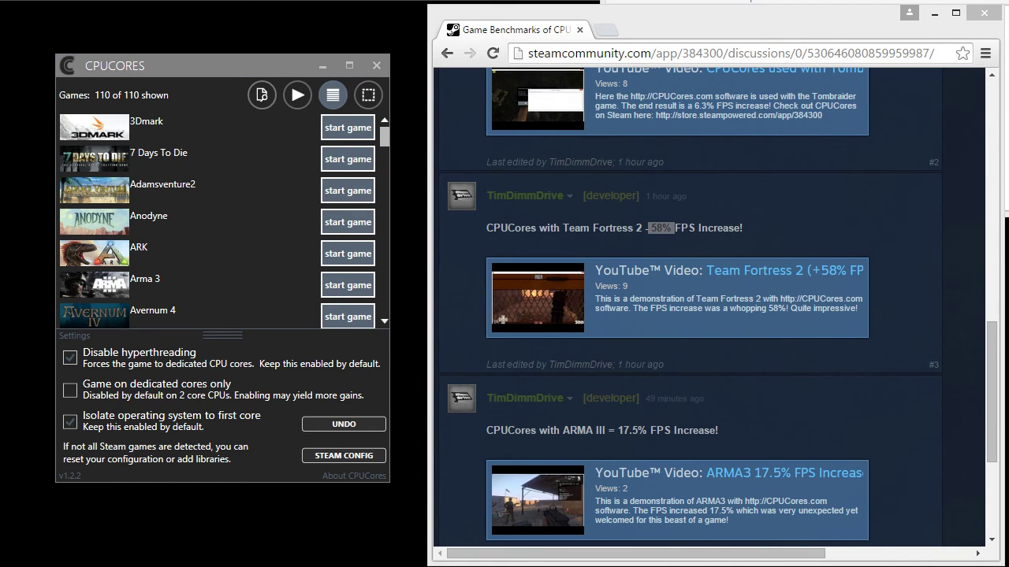
key("ctrl+shift+Escape")
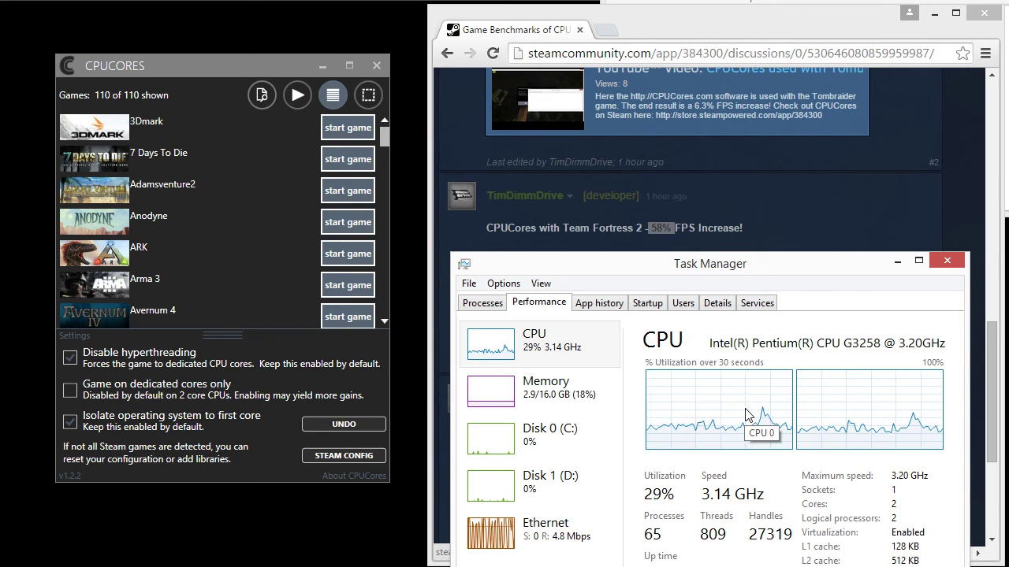
- Turn 'Game on dedicated cores only' on and back off, then minimize Task Manager
left_click(74, 394)
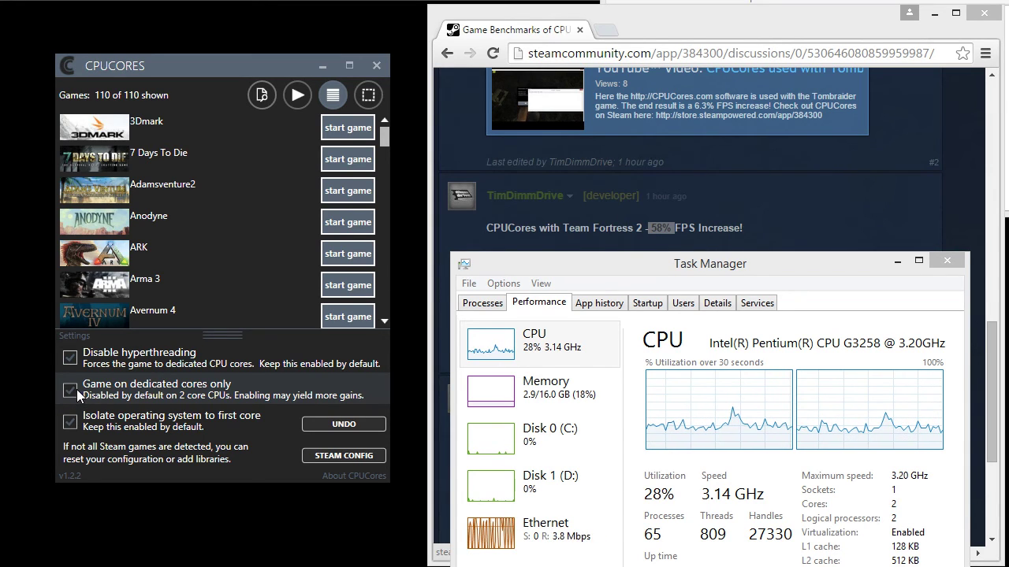
left_click(74, 389)
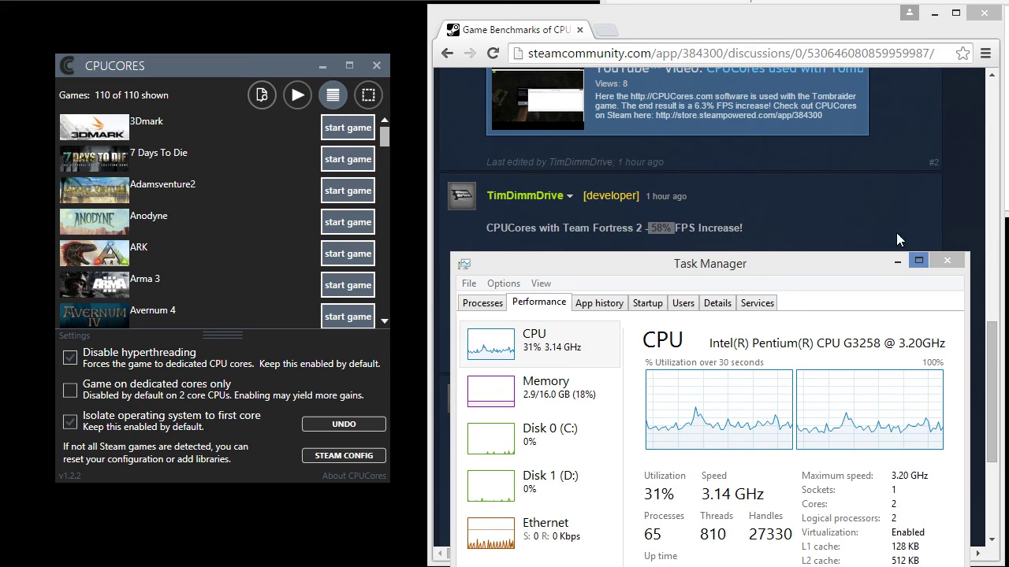
left_click(897, 261)
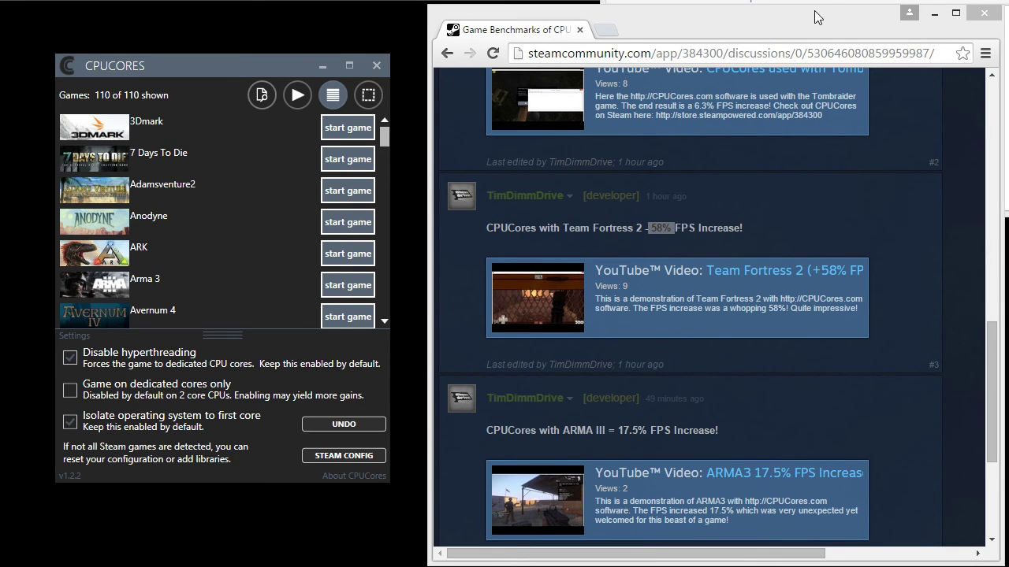
- Move the Chrome window down so the CPUCores notes show above the benchmarks thread
left_click_drag(815, 9, 843, 224)
scroll(915, 465, "up", 2)
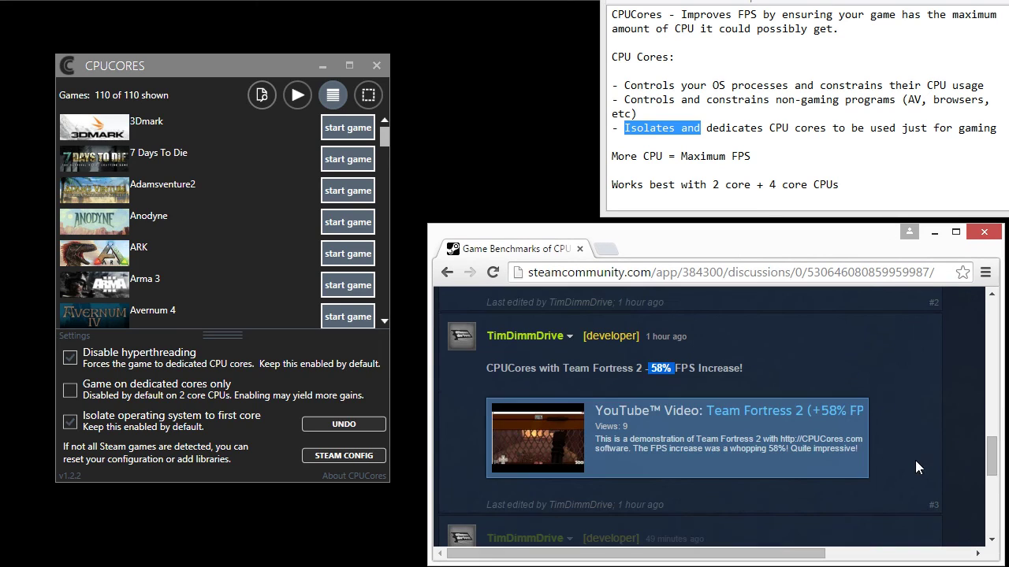
left_click(883, 356)
- Highlight '58% FPS Increase!', then scroll back up to the Left 4 Dead 2 14% post
left_click_drag(743, 368, 677, 373)
left_click(687, 359)
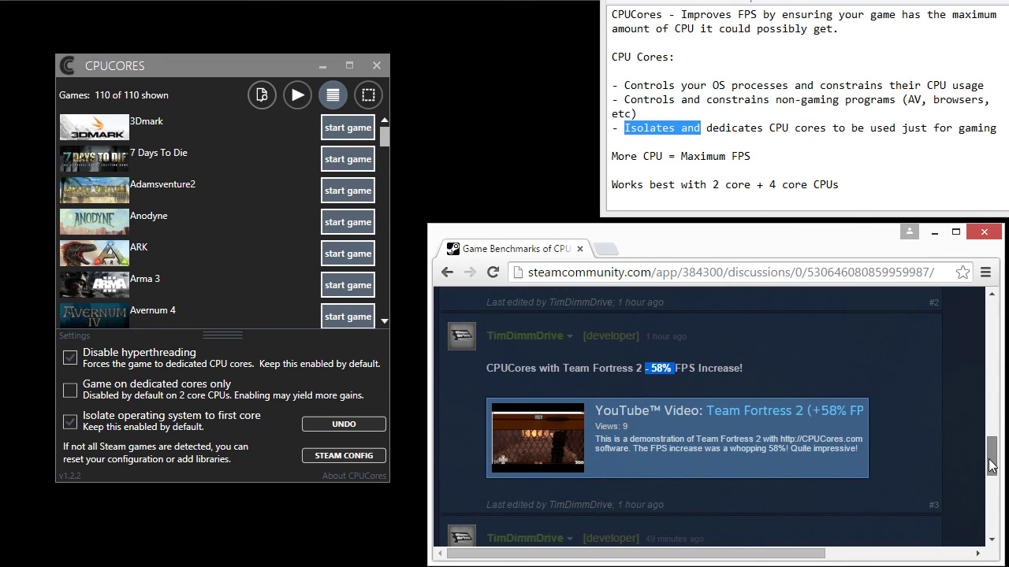
left_click_drag(993, 457, 981, 398)
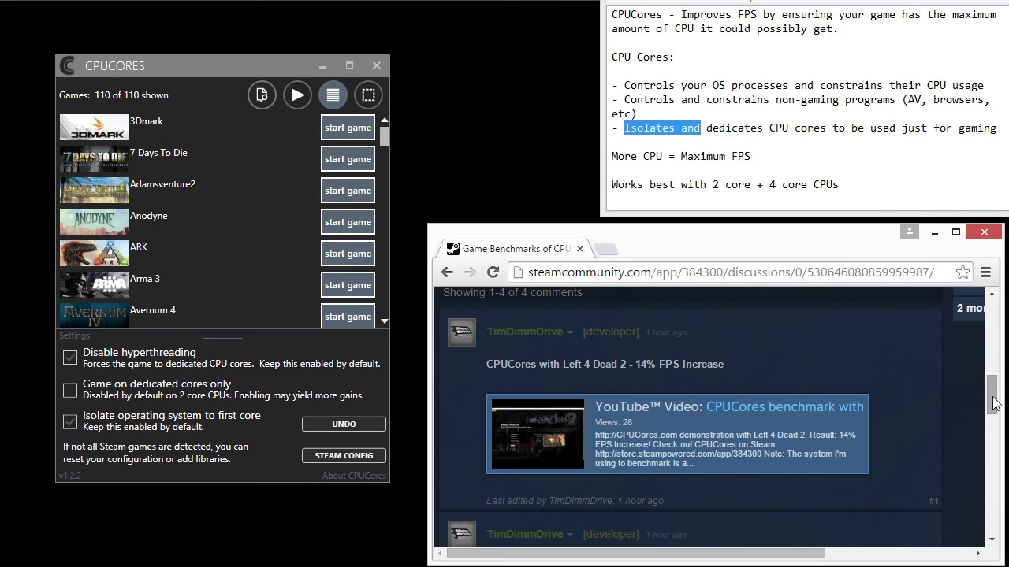
left_click_drag(995, 402, 970, 330)
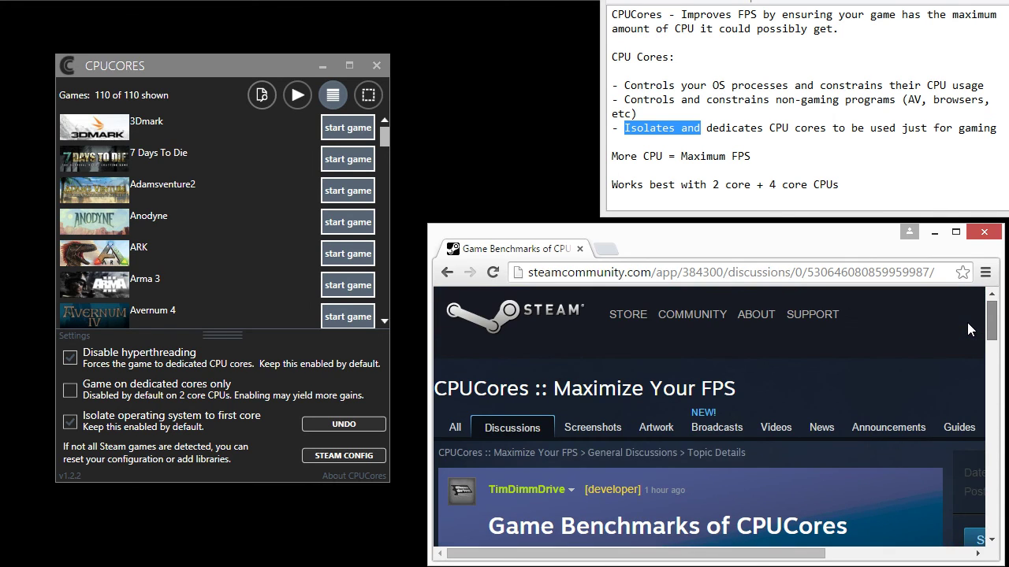
scroll(969, 329, "down", 2)
scroll(971, 331, "up", 2)
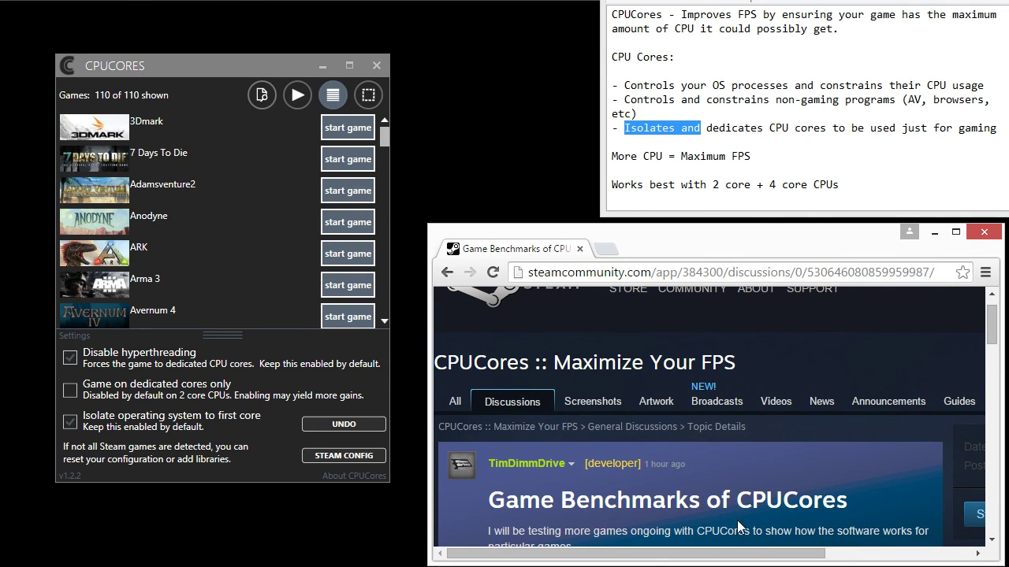
left_click_drag(993, 347, 1007, 413)
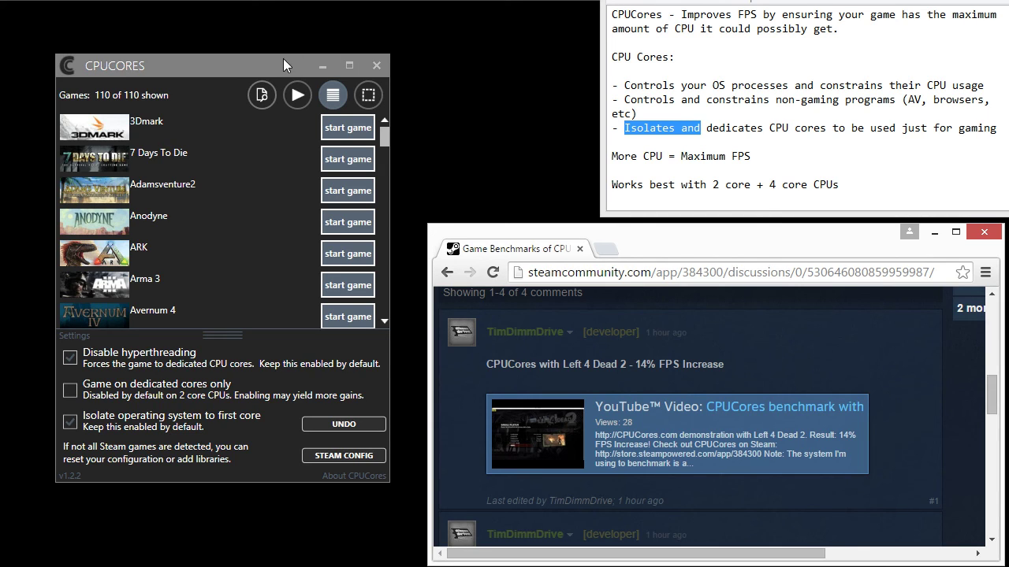
left_click_drag(253, 69, 248, 73)
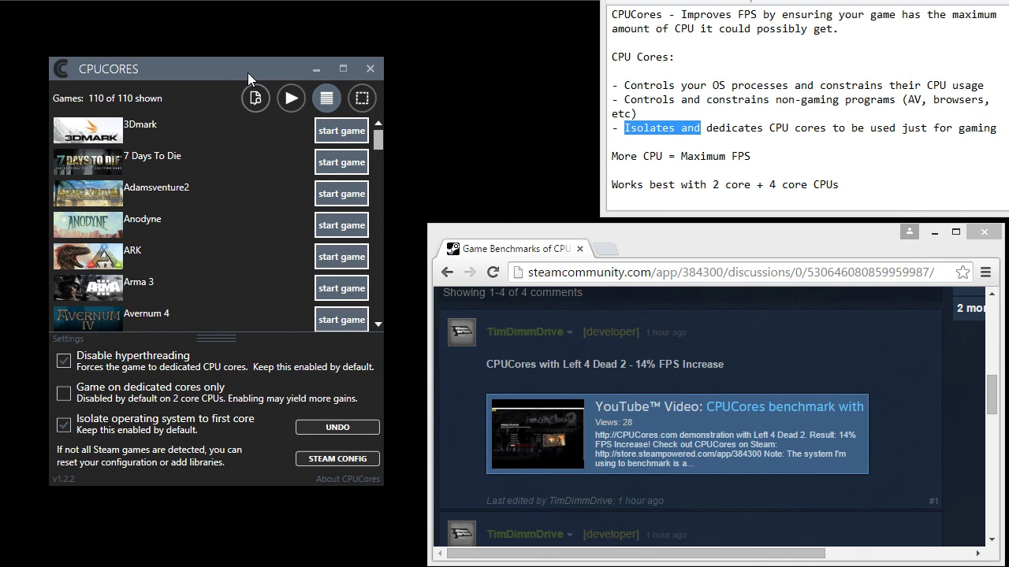